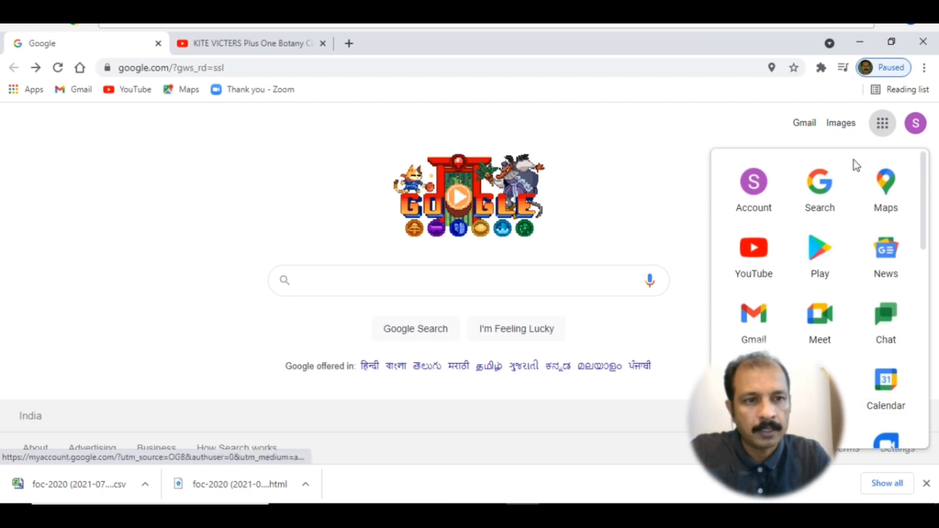
Open Google Drive from the Google apps and create a blank quiz in Google Forms
{"action": "scroll", "coordinate": [801, 274], "scroll_direction": "down", "scroll_amount": 3}
{"action": "left_click", "coordinate": [819, 185]}
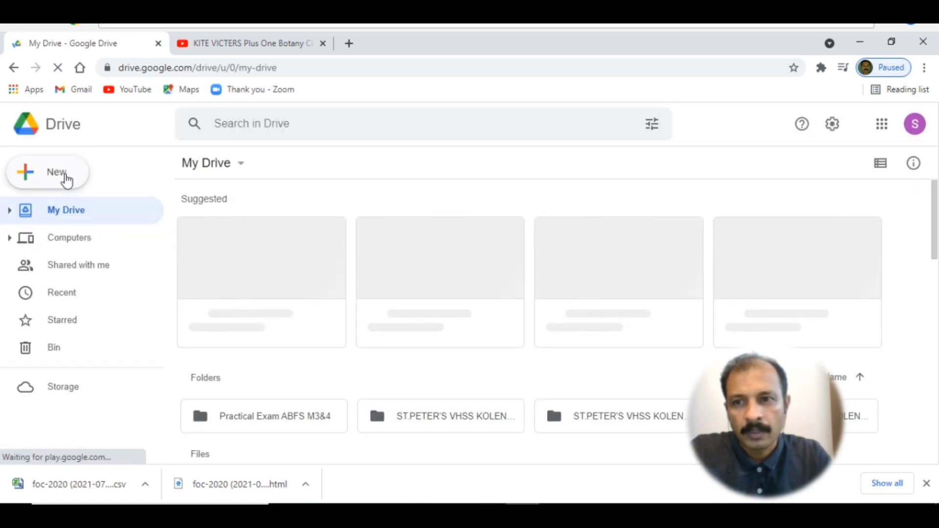
{"action": "left_click", "coordinate": [67, 181]}
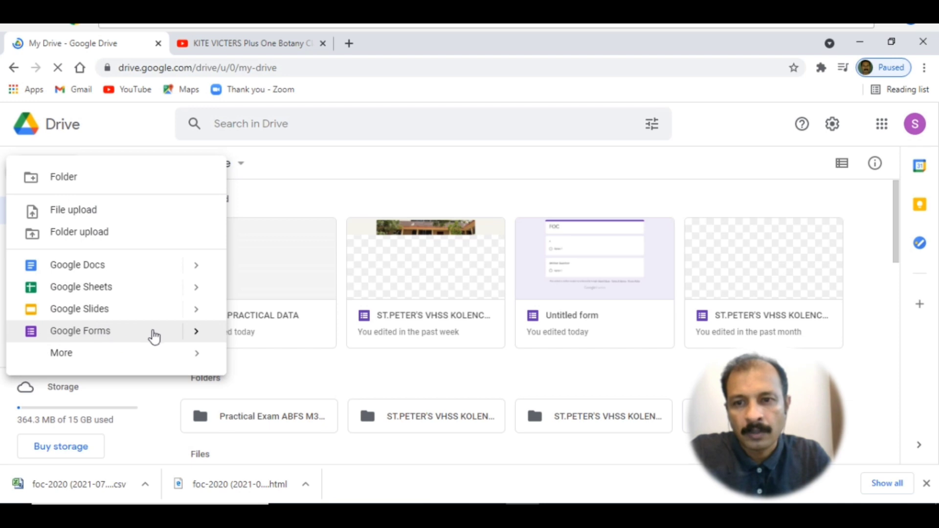
{"action": "mouse_move", "coordinate": [191, 329]}
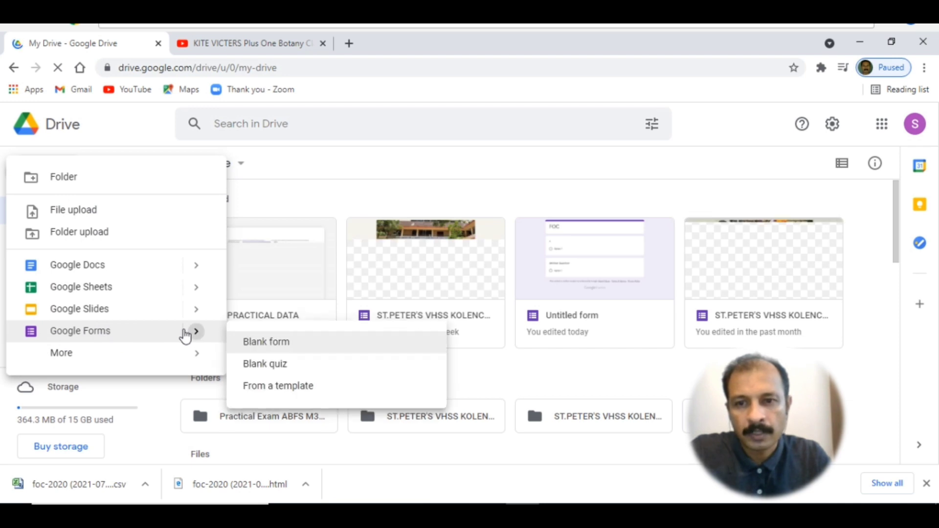
{"action": "left_click", "coordinate": [294, 371]}
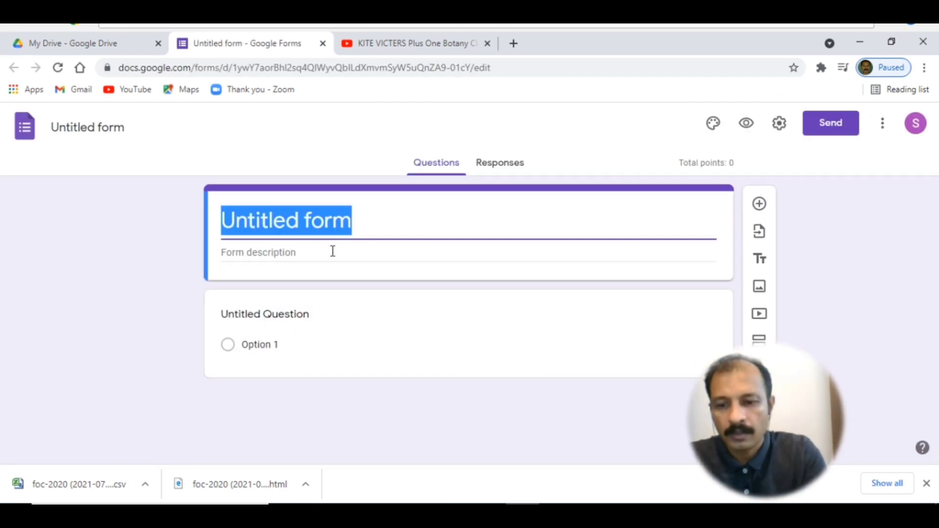
Title the form "XI Biology" and apply the same name to the form file
{"action": "type", "text": "XI biology"}
{"action": "left_click", "coordinate": [256, 222]}
{"action": "key", "text": "BackSpace"}
{"action": "type", "text": "B"}
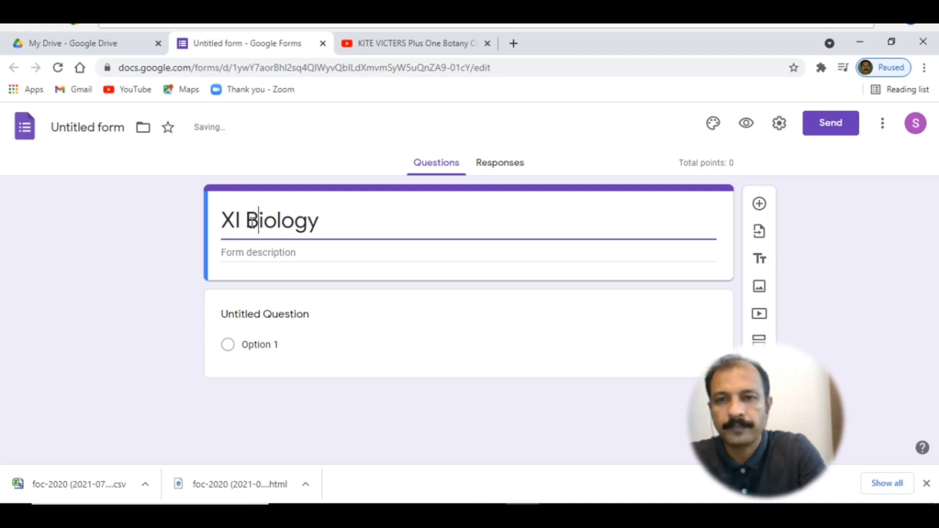
{"action": "left_click", "coordinate": [105, 127]}
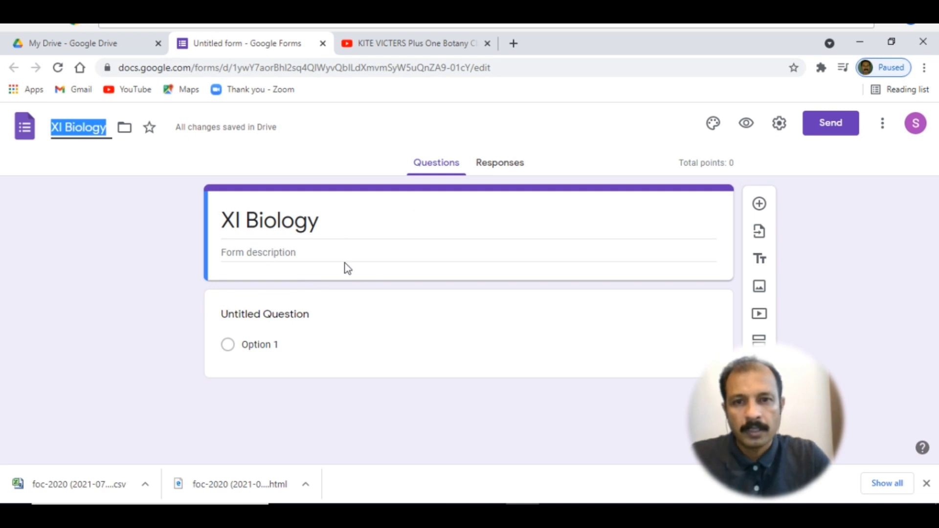
In the form's quiz settings, switch "Make this a quiz" off and back on, and save the settings
{"action": "left_click", "coordinate": [779, 124]}
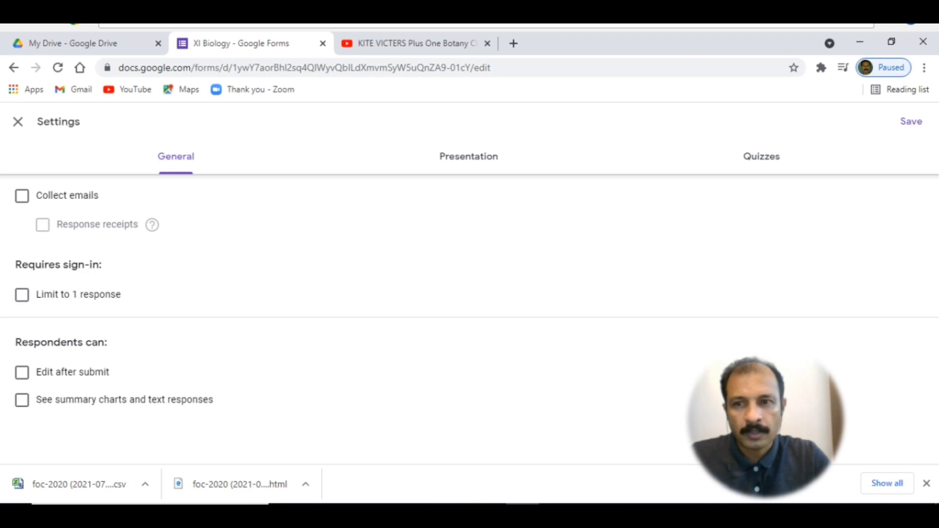
{"action": "left_click", "coordinate": [770, 159]}
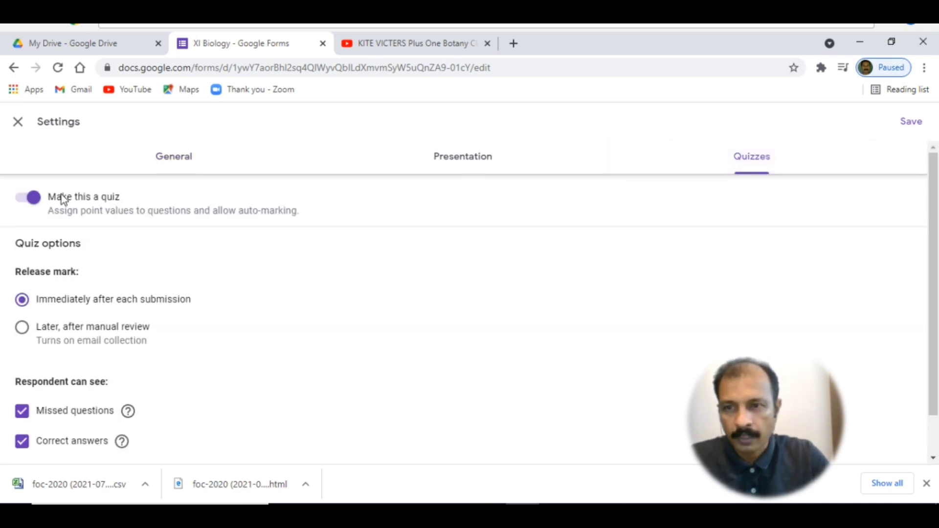
{"action": "left_click", "coordinate": [18, 201]}
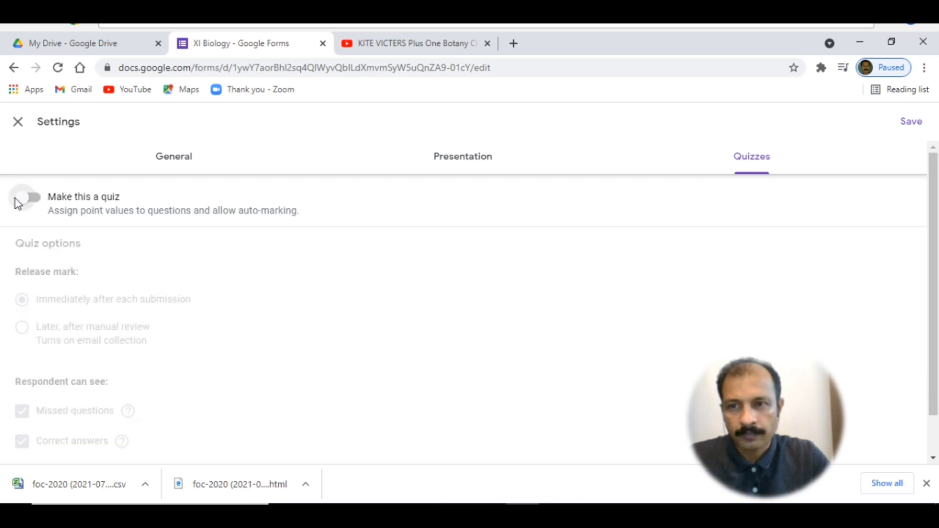
{"action": "left_click", "coordinate": [43, 204]}
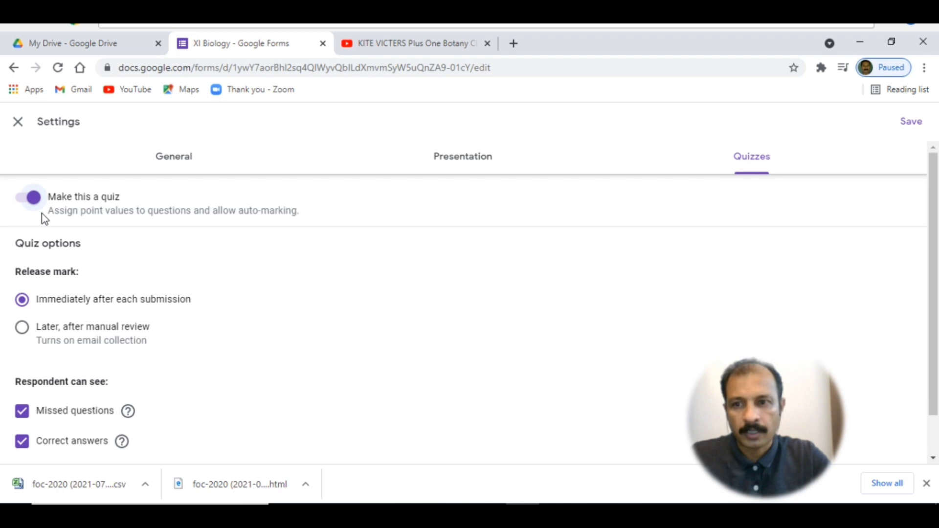
{"action": "scroll", "coordinate": [49, 259], "scroll_direction": "down", "scroll_amount": 1}
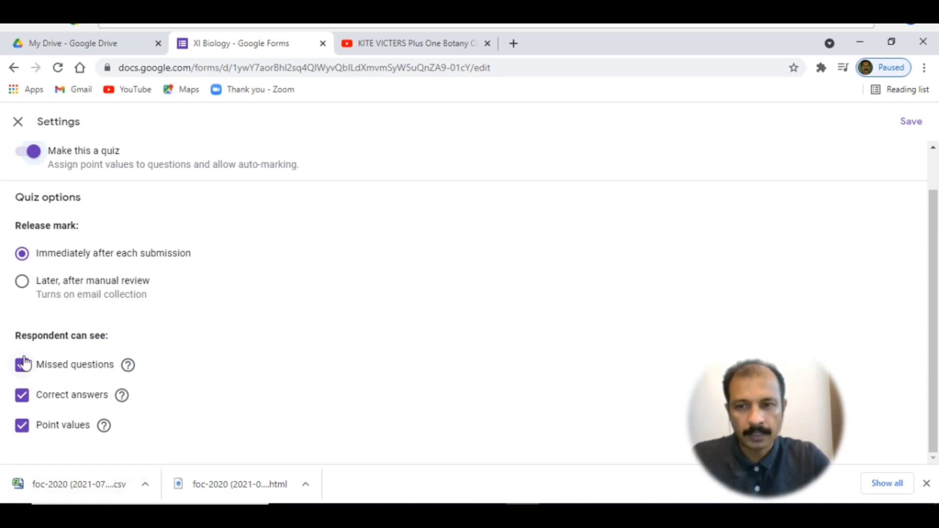
{"action": "left_click", "coordinate": [910, 125]}
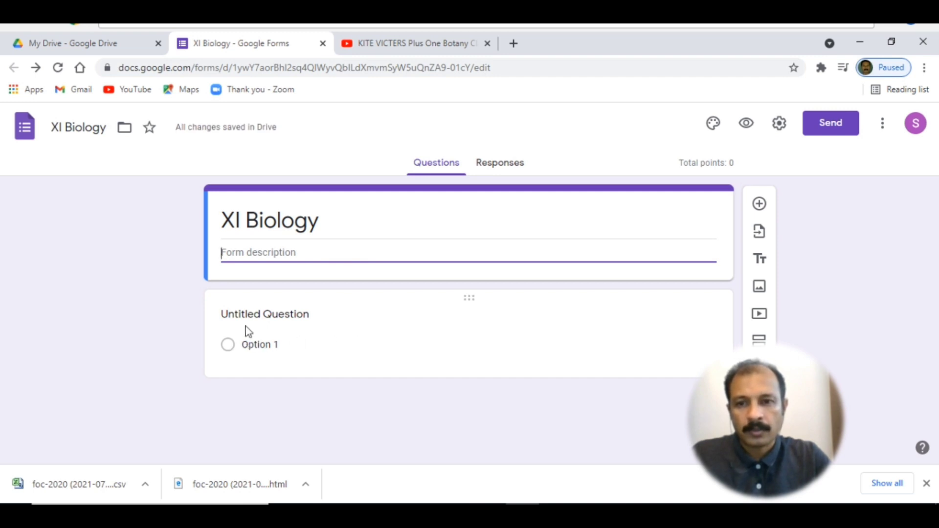
Enter "1. Name the vegetative part of the fungus" as the text of the first question
{"action": "left_click", "coordinate": [241, 314]}
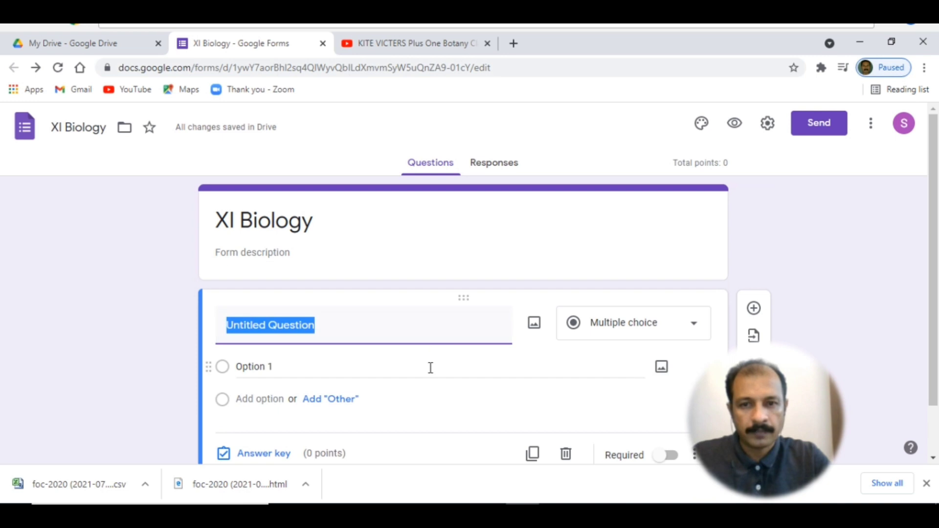
{"action": "type", "text": "1. Name the vegetative "}
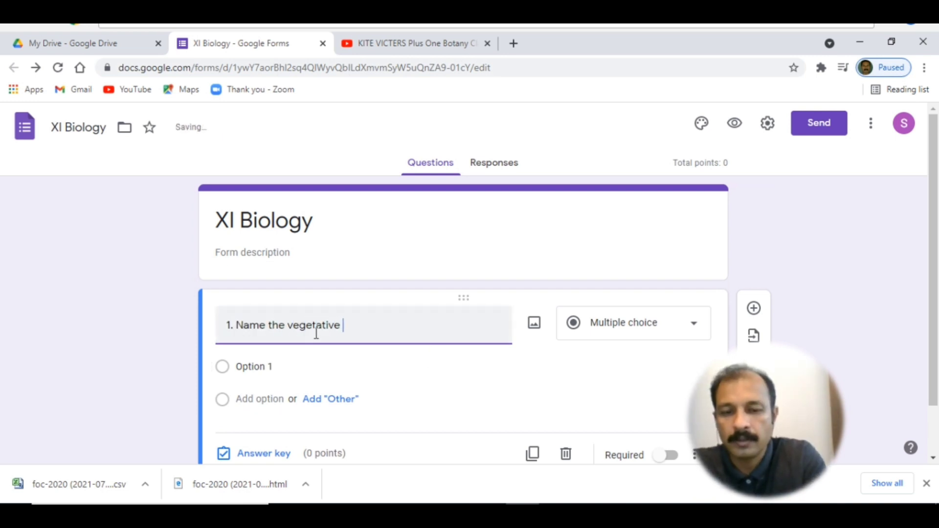
{"action": "type", "text": "part og"}
{"action": "type", "text": " th"}
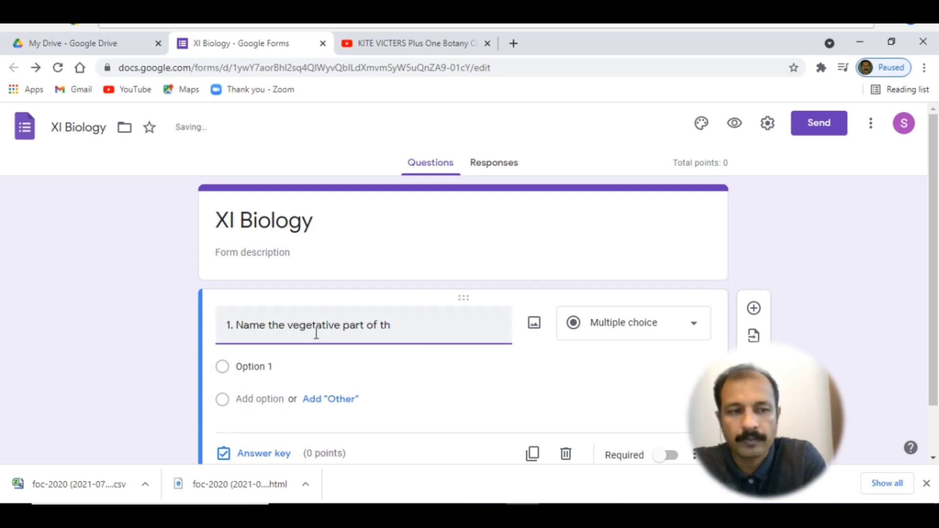
{"action": "type", "text": "e fungus"}
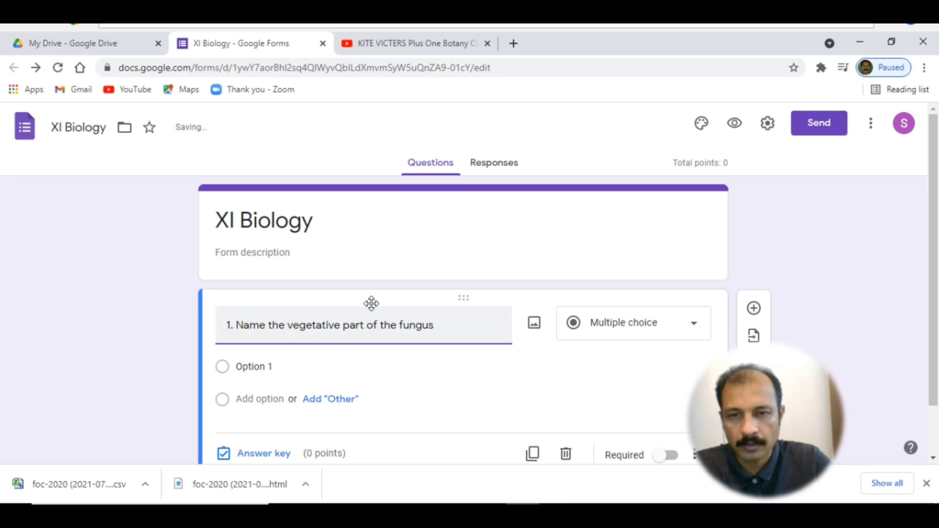
Give the fungus question three answer options: Spore, Mycelium and Apothecium
{"action": "scroll", "coordinate": [363, 300], "scroll_direction": "down", "scroll_amount": 1}
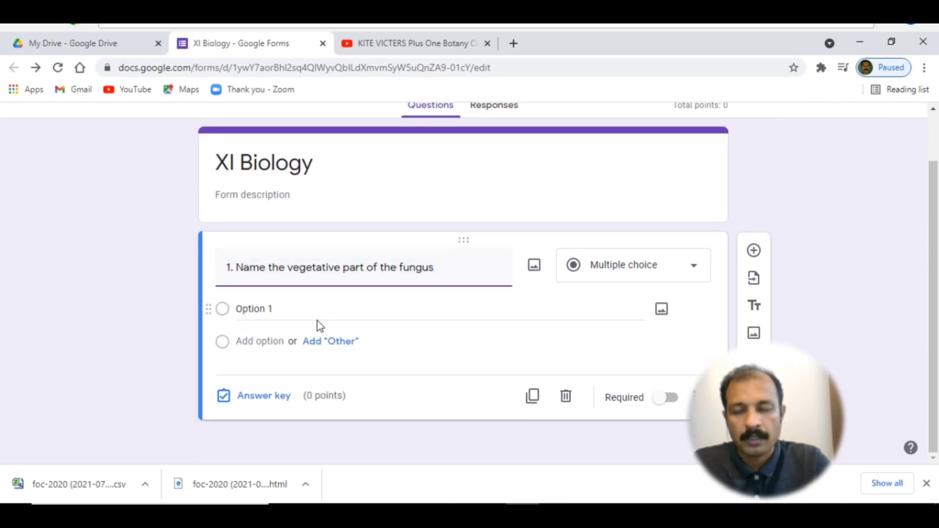
{"action": "left_click", "coordinate": [243, 311]}
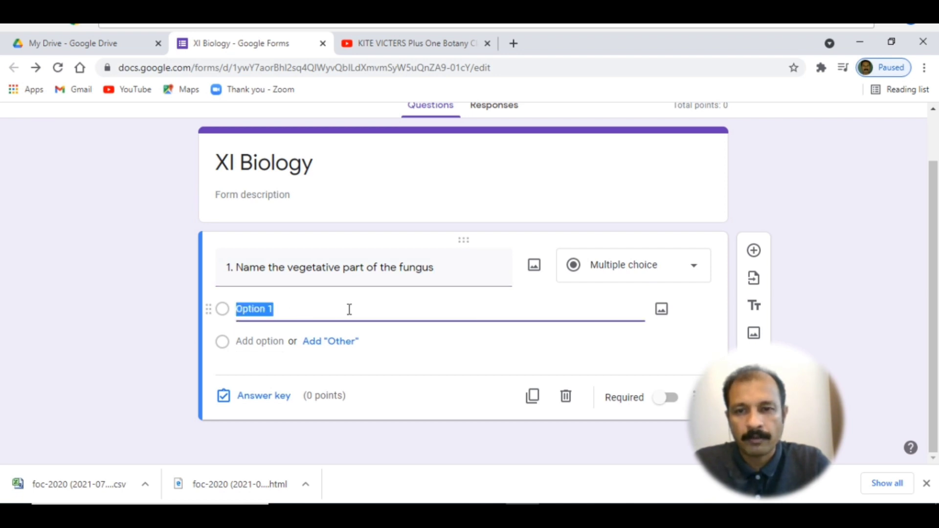
{"action": "type", "text": "Spore"}
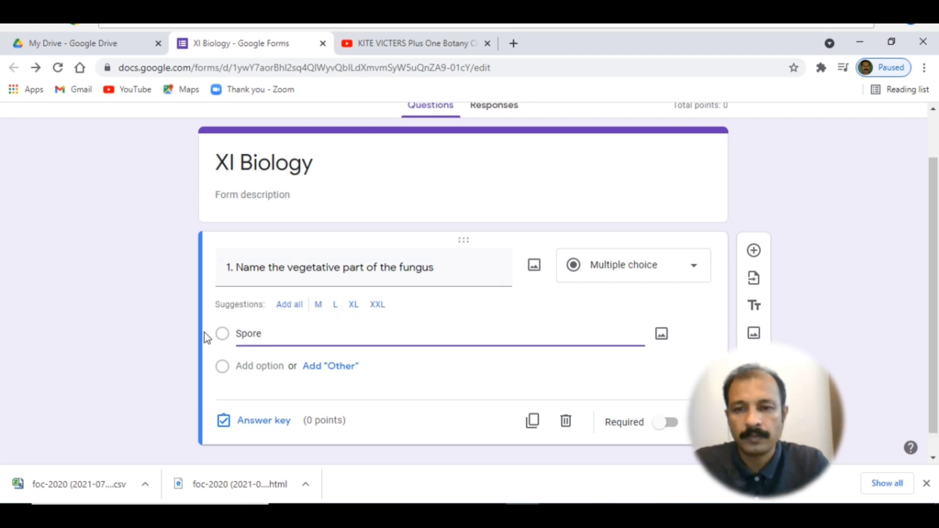
{"action": "left_click", "coordinate": [251, 366]}
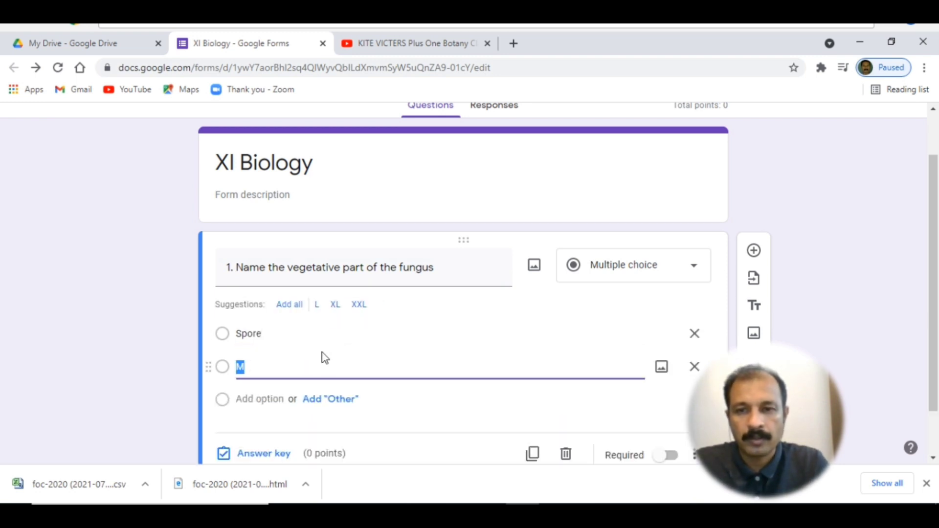
{"action": "type", "text": "Myc"}
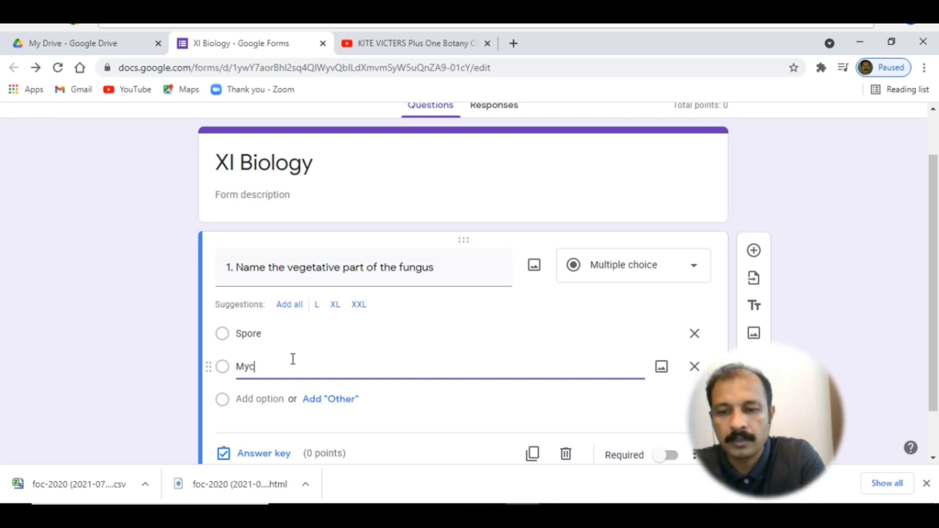
{"action": "type", "text": "elium"}
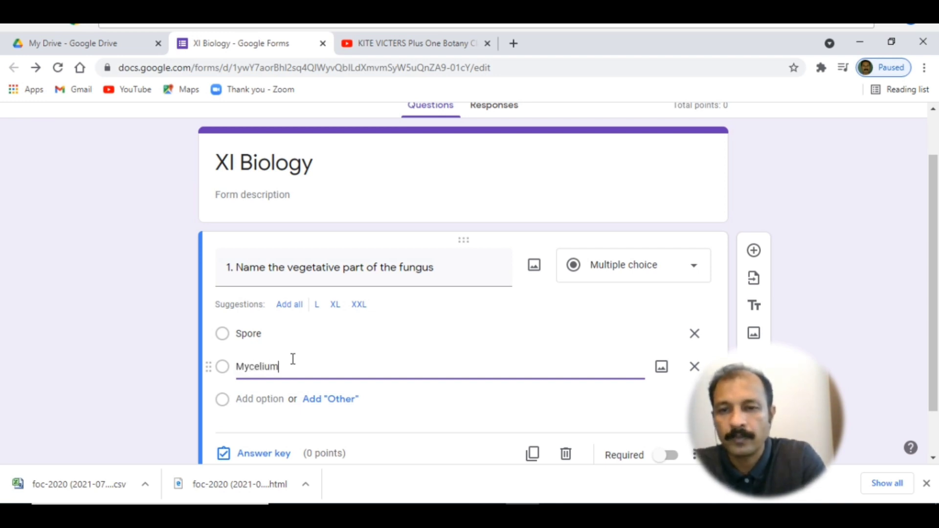
{"action": "left_click", "coordinate": [283, 399]}
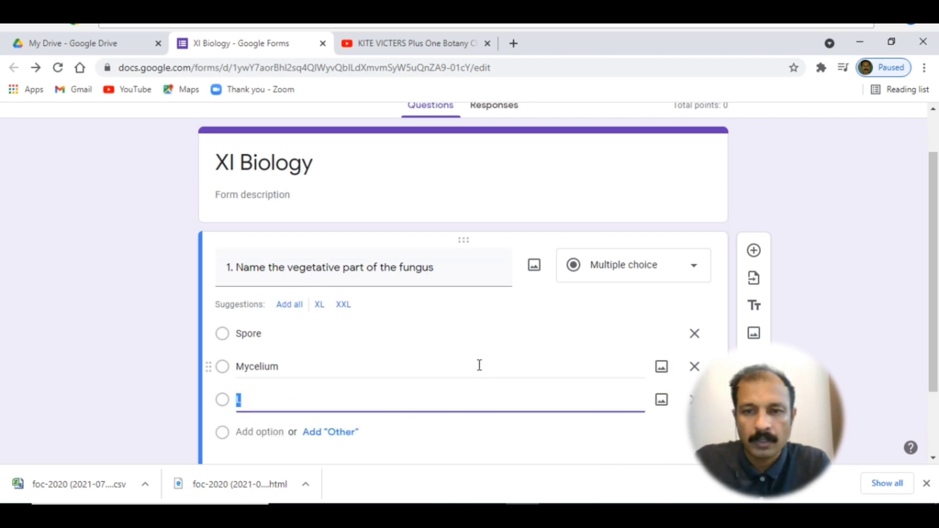
{"action": "type", "text": "Apoth"}
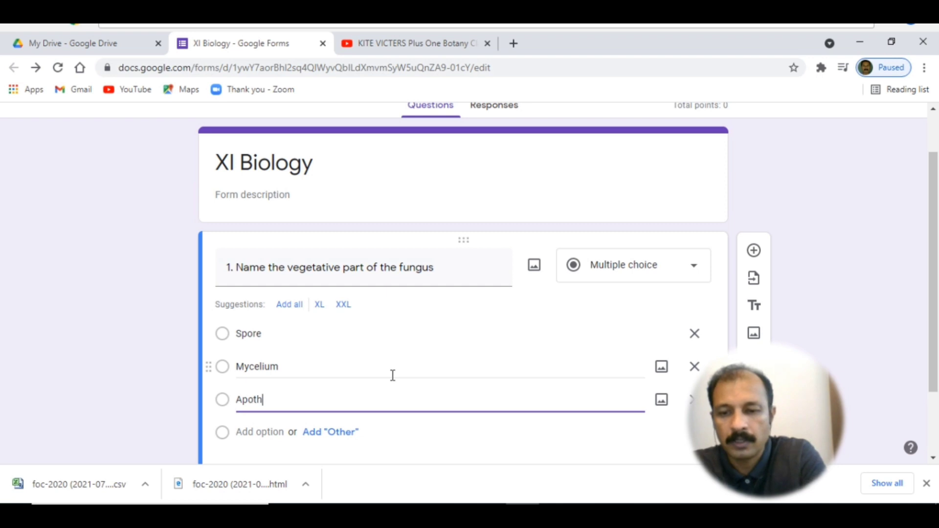
{"action": "type", "text": "ecium"}
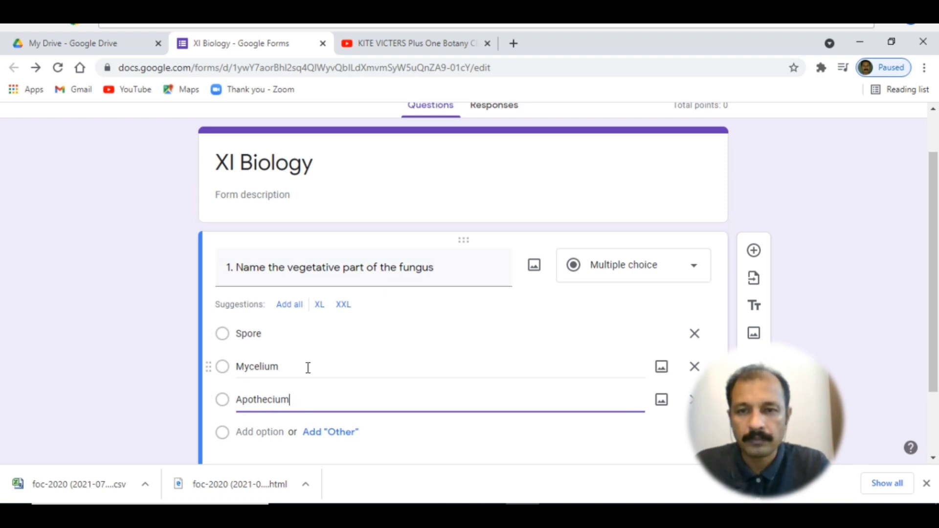
In the question's answer key, mark Mycelium as the correct answer and set its value to 1 point
{"action": "scroll", "coordinate": [355, 295], "scroll_direction": "down", "scroll_amount": 1}
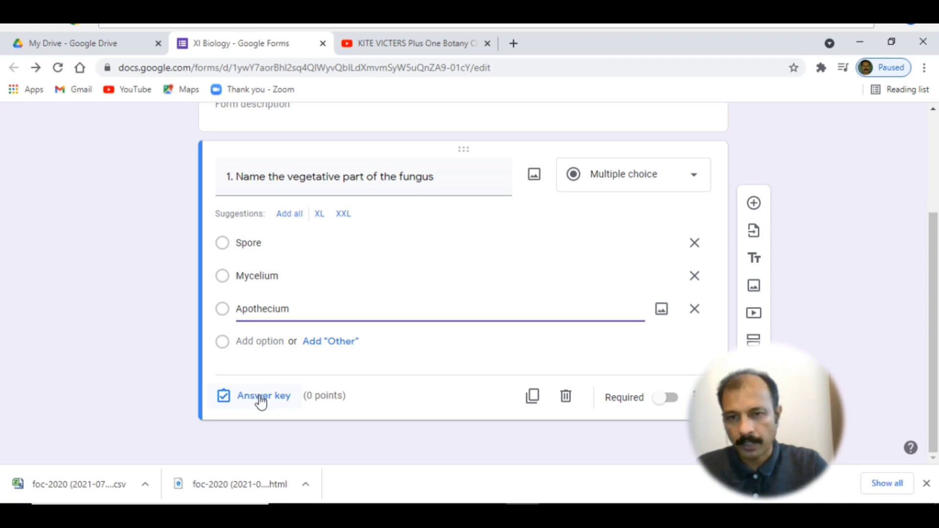
{"action": "left_click", "coordinate": [261, 401]}
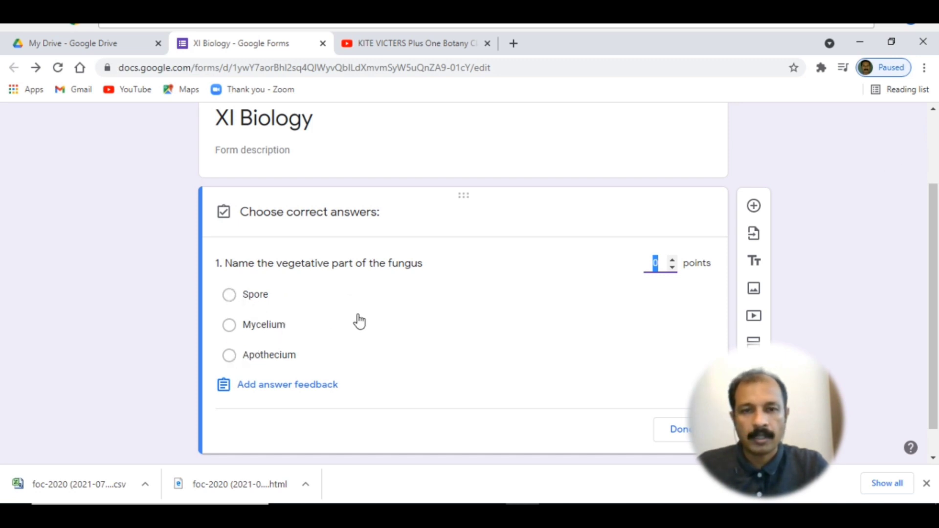
{"action": "left_click", "coordinate": [230, 326]}
{"action": "left_click", "coordinate": [672, 260]}
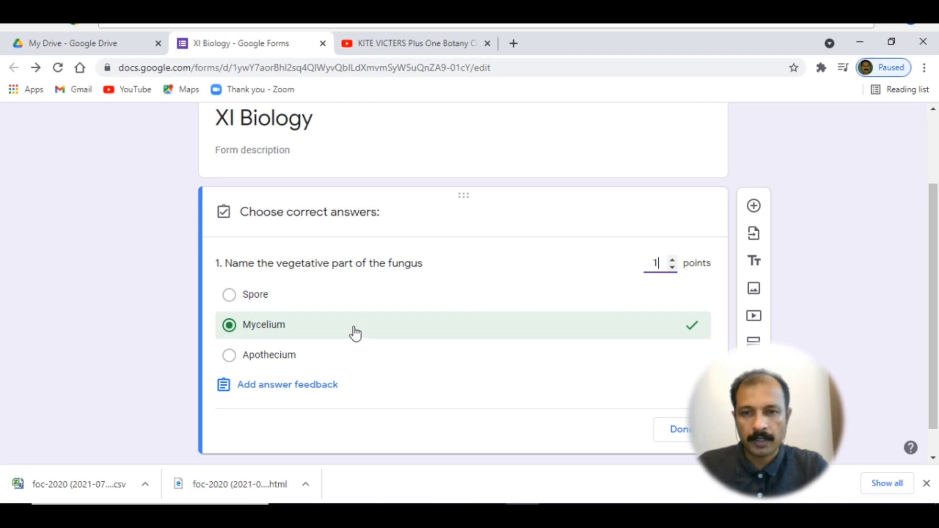
Add the answer feedback "Well done" for correct answers to the fungus question
{"action": "scroll", "coordinate": [356, 329], "scroll_direction": "down", "scroll_amount": 1}
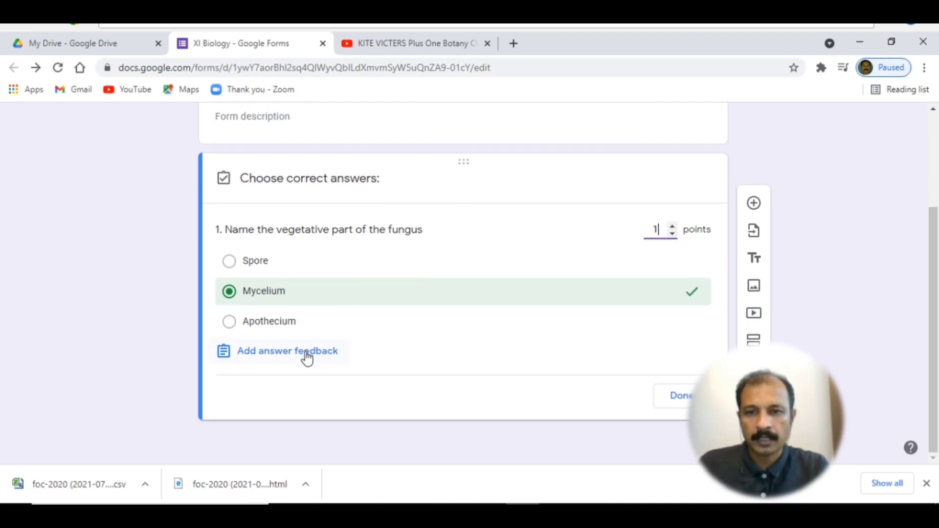
{"action": "left_click", "coordinate": [289, 357]}
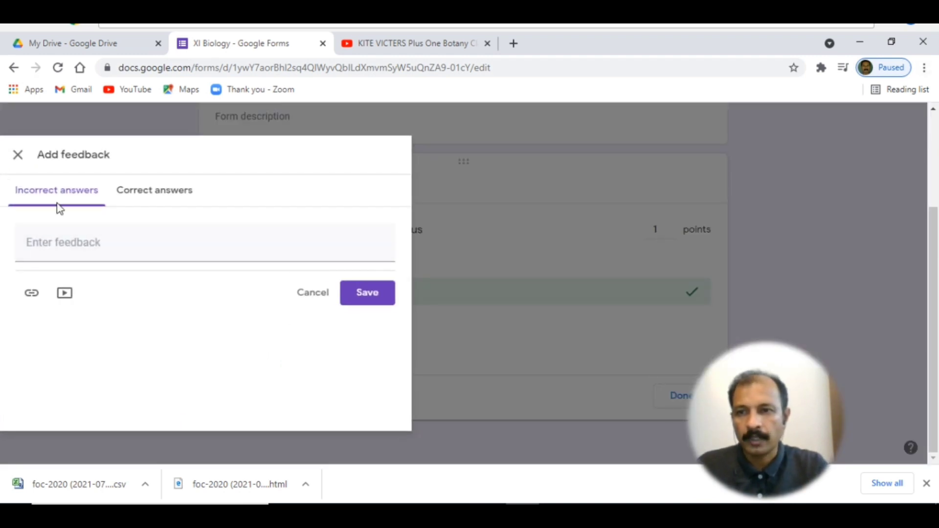
{"action": "left_click", "coordinate": [40, 238]}
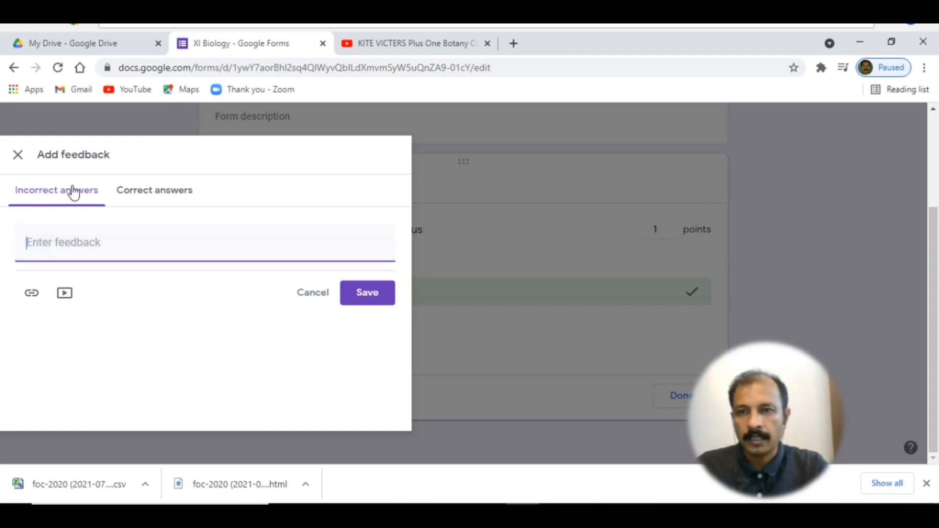
{"action": "left_click", "coordinate": [144, 196]}
{"action": "left_click", "coordinate": [52, 241]}
{"action": "type", "text": "Well done"}
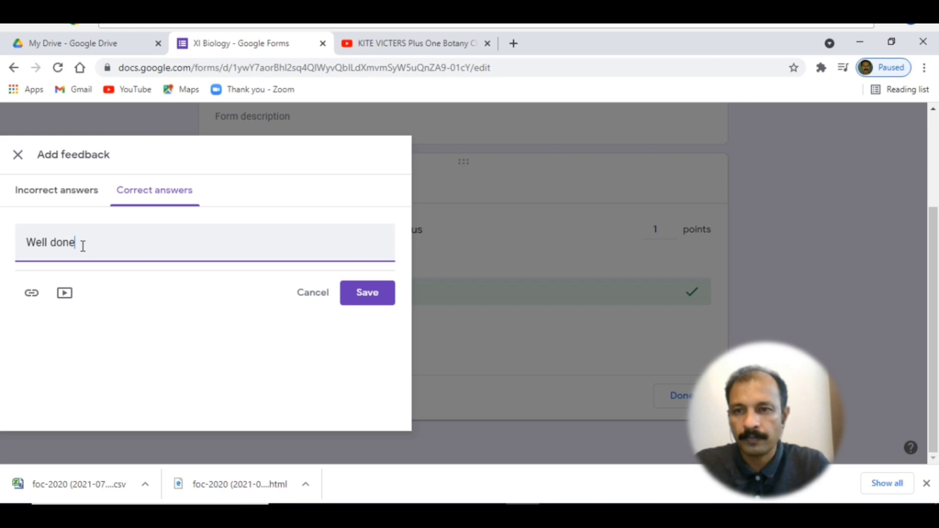
Enter "Watch video" as the feedback for incorrect answers to the fungus question
{"action": "left_click", "coordinate": [71, 194]}
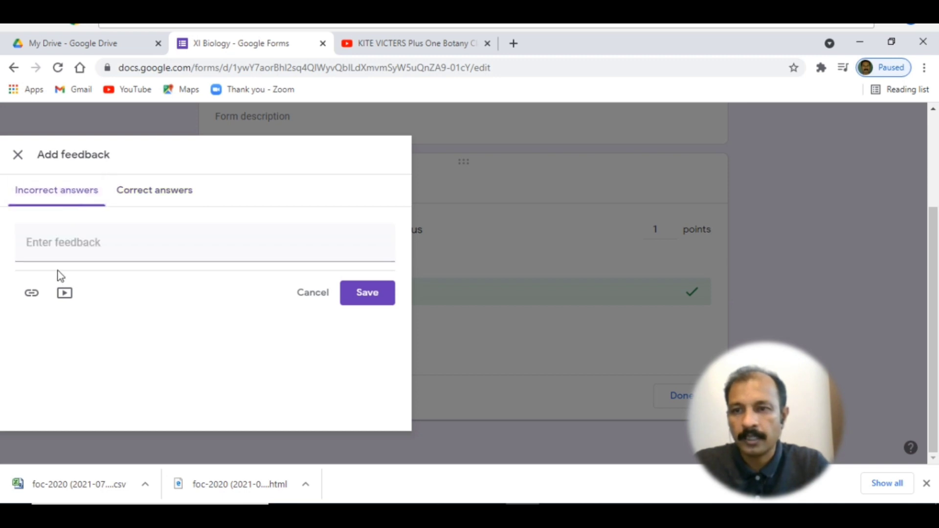
{"action": "left_click", "coordinate": [53, 243]}
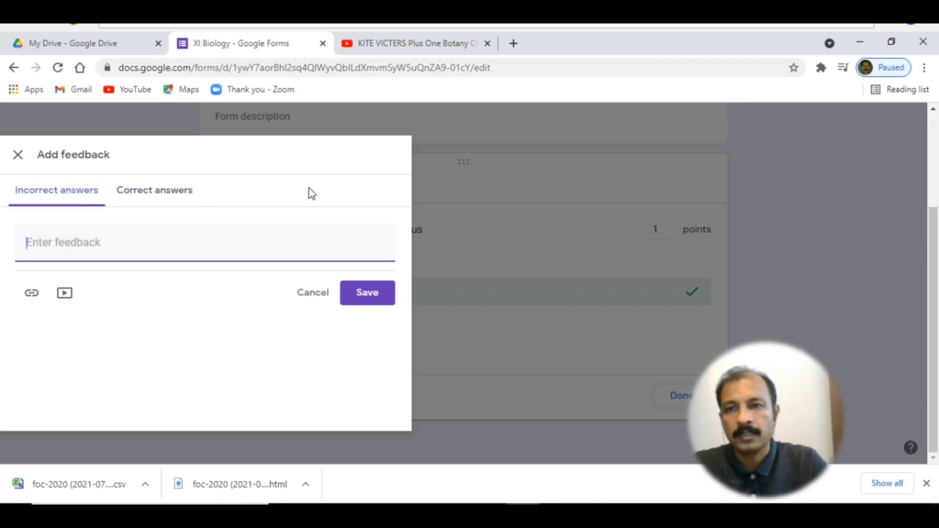
{"action": "type", "text": "W"}
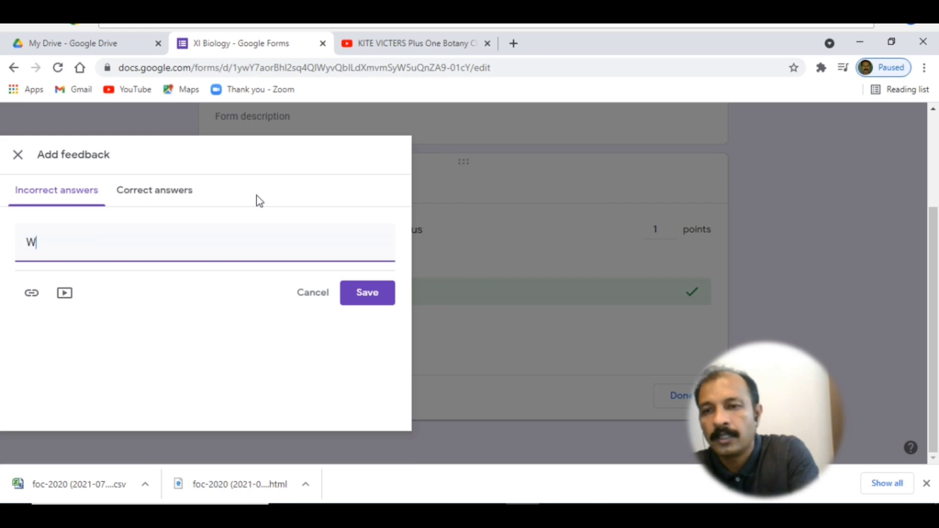
{"action": "type", "text": "atch video"}
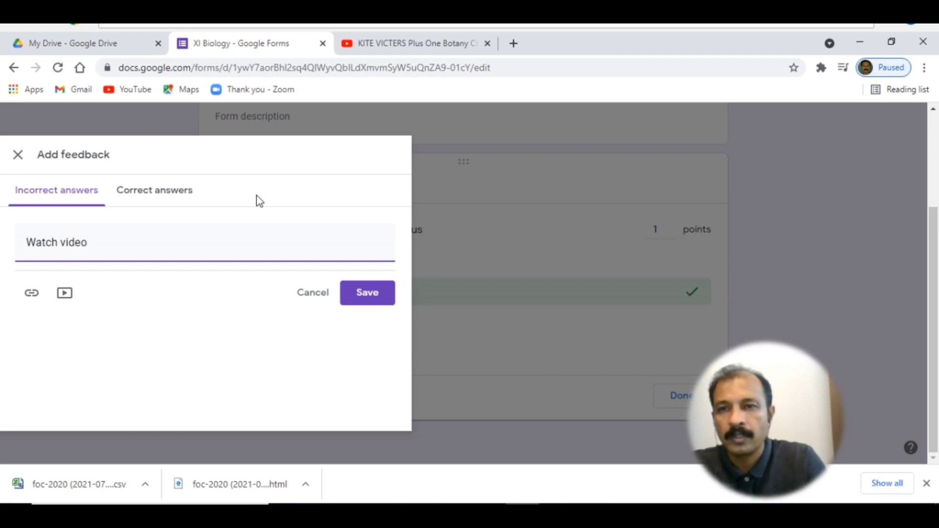
Switch to YouTube and copy the share link of the KITE VICTERS Plus One Botany Class 04 video
{"action": "left_click", "coordinate": [395, 45]}
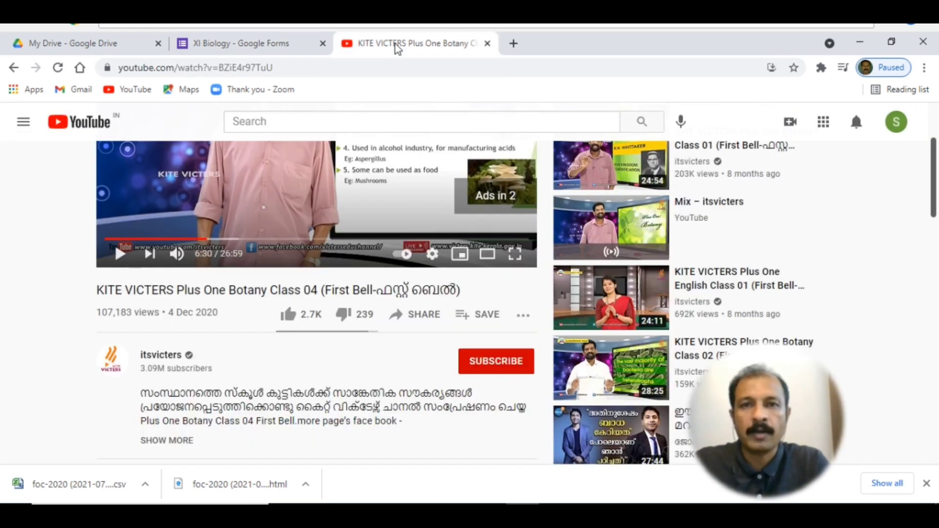
{"action": "scroll", "coordinate": [349, 198], "scroll_direction": "up", "scroll_amount": 2}
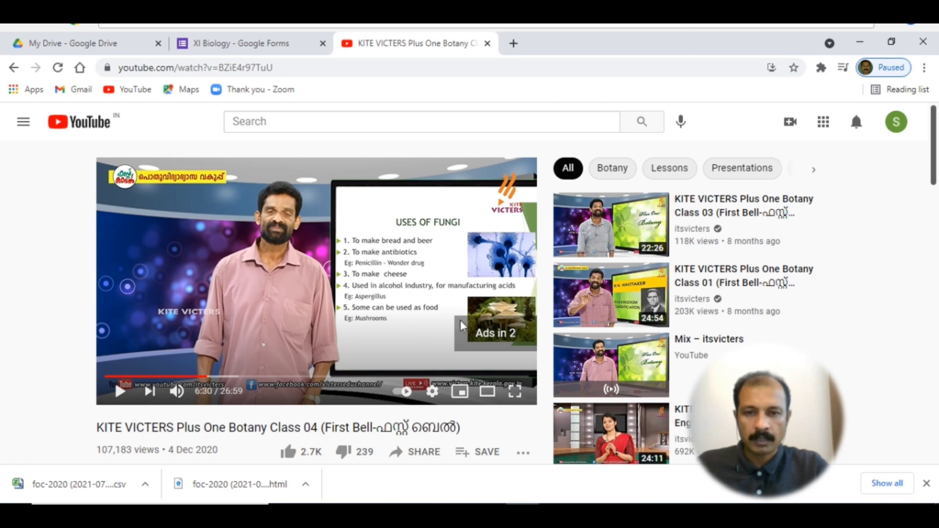
{"action": "scroll", "coordinate": [398, 308], "scroll_direction": "down", "scroll_amount": 2}
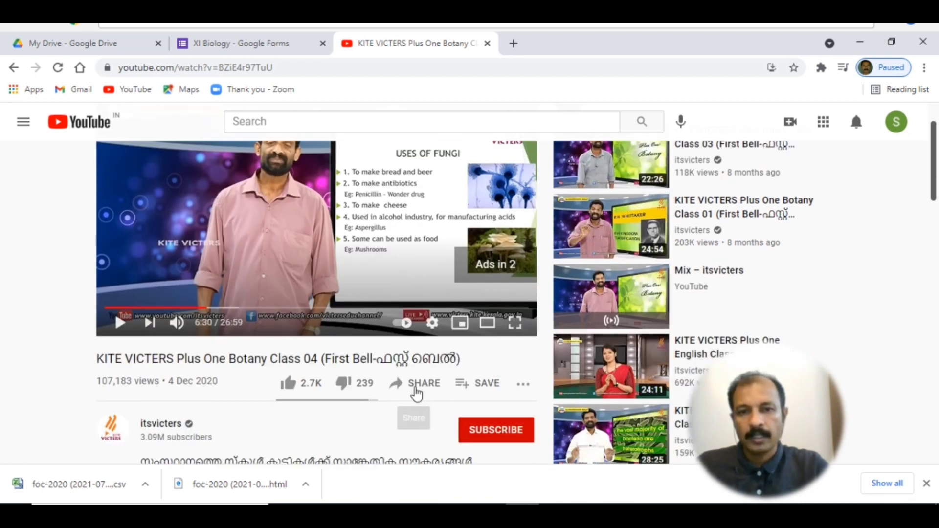
{"action": "left_click", "coordinate": [423, 387]}
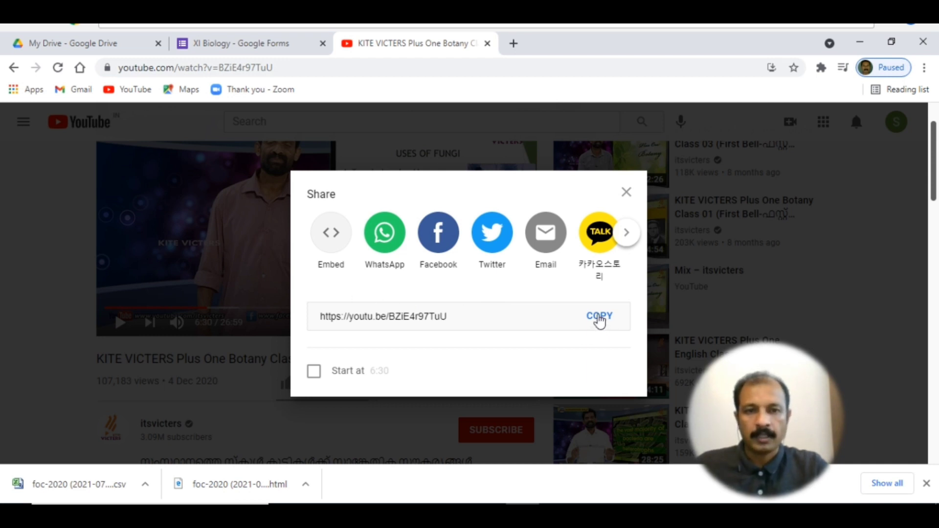
{"action": "left_click", "coordinate": [600, 321]}
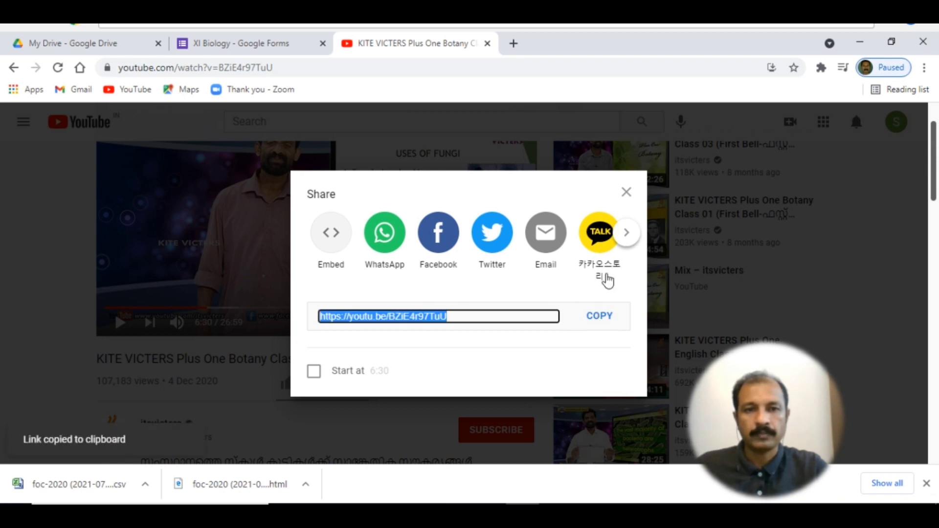
{"action": "left_click", "coordinate": [621, 194]}
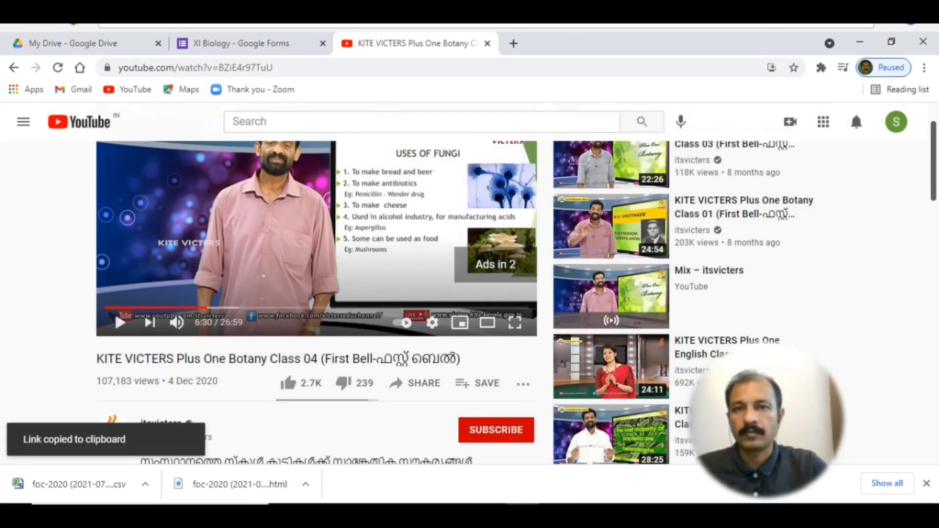
Back in the form, append a hyphen and the copied video link to the incorrect-answer feedback, save it and finish the answer key
{"action": "left_click", "coordinate": [245, 44]}
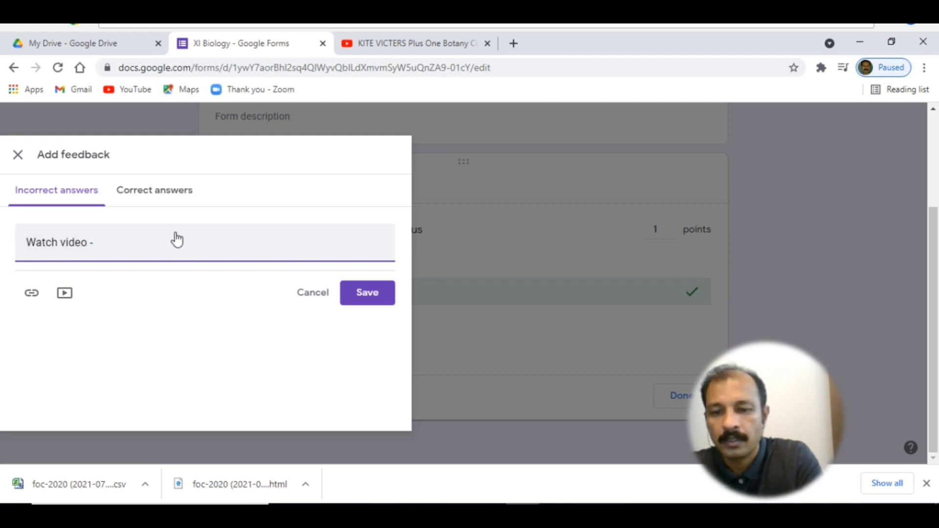
{"action": "key", "text": "ctrl+v"}
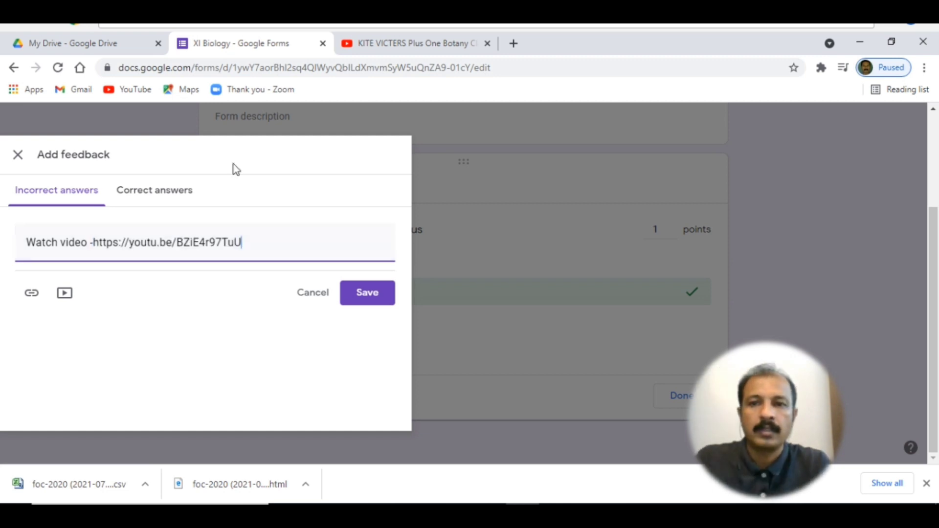
{"action": "left_click", "coordinate": [364, 296]}
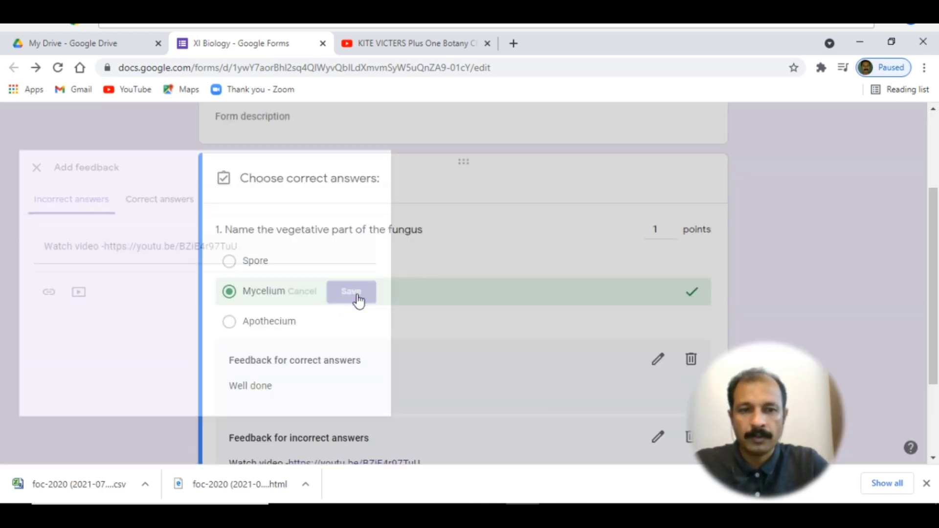
{"action": "scroll", "coordinate": [473, 293], "scroll_direction": "down", "scroll_amount": 2}
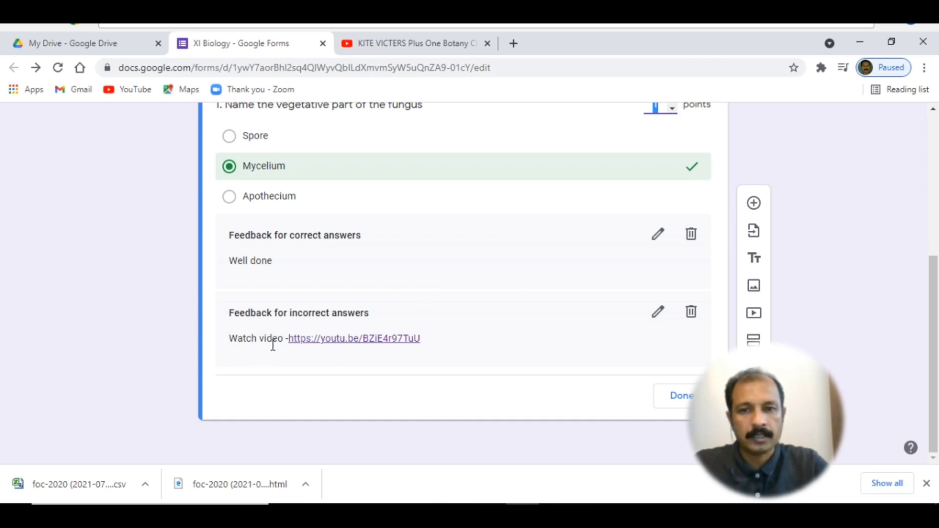
{"action": "left_click", "coordinate": [665, 401]}
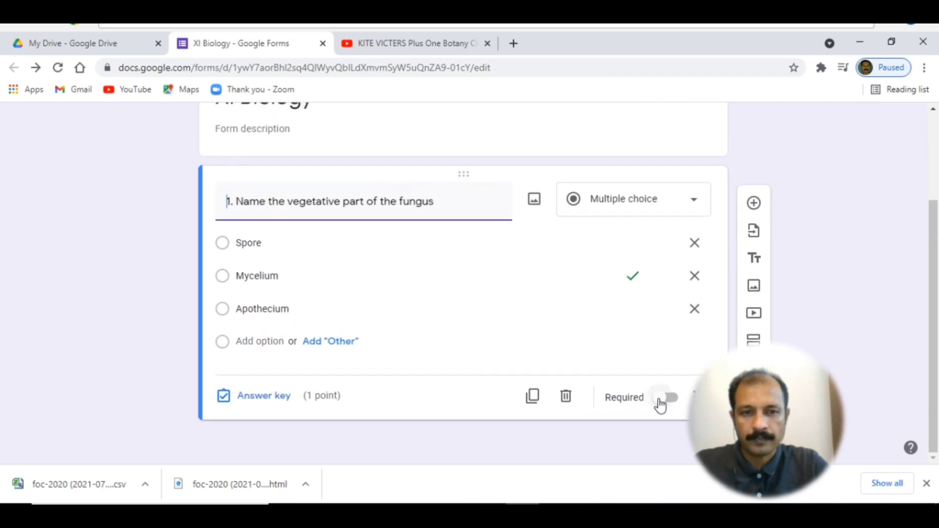
Preview the XI Biology quiz and submit a test response with Spore as the answer
{"action": "scroll", "coordinate": [511, 357], "scroll_direction": "up", "scroll_amount": 3}
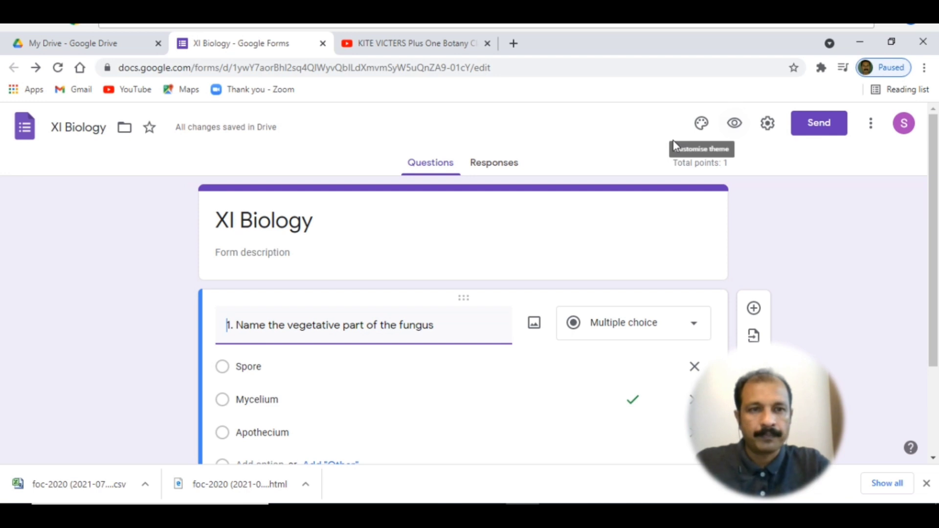
{"action": "left_click", "coordinate": [735, 125]}
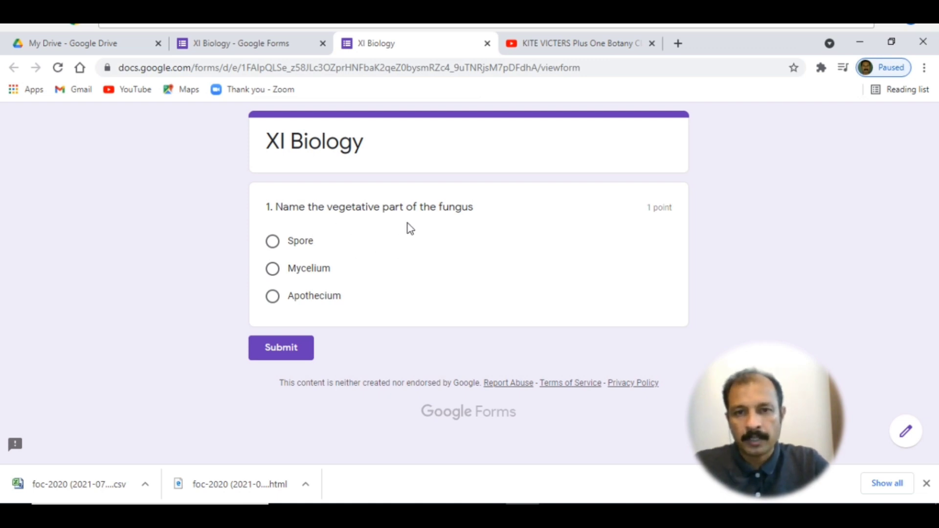
{"action": "left_click", "coordinate": [273, 241]}
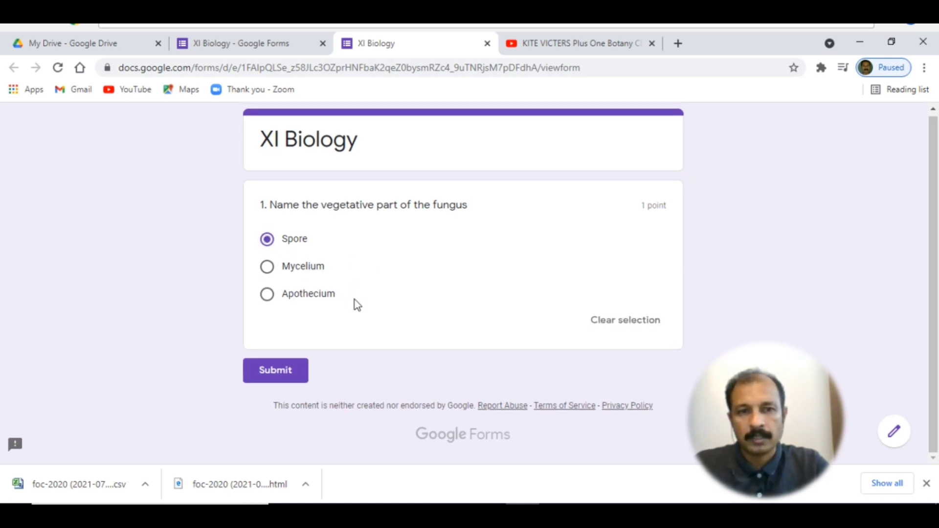
{"action": "left_click", "coordinate": [274, 372]}
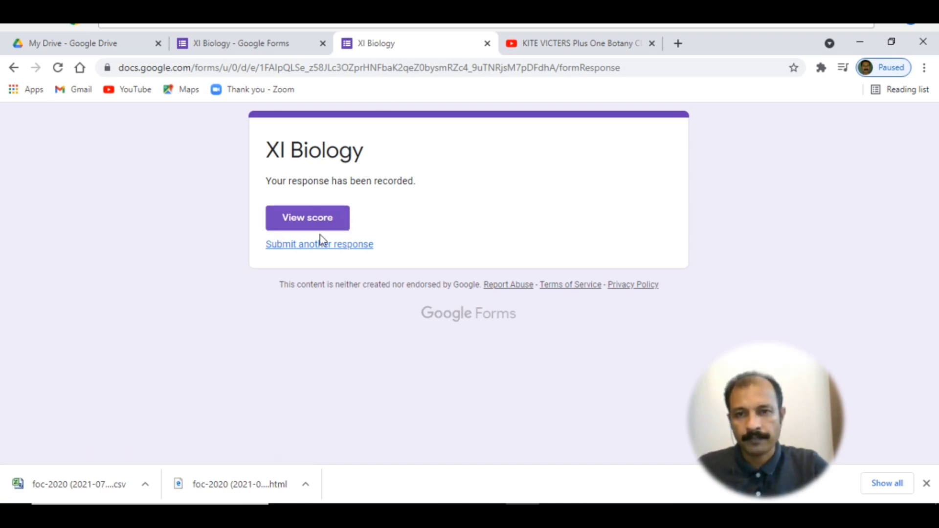
View the test response's score and feedback, and open the linked video from the feedback to check it
{"action": "left_click", "coordinate": [307, 224]}
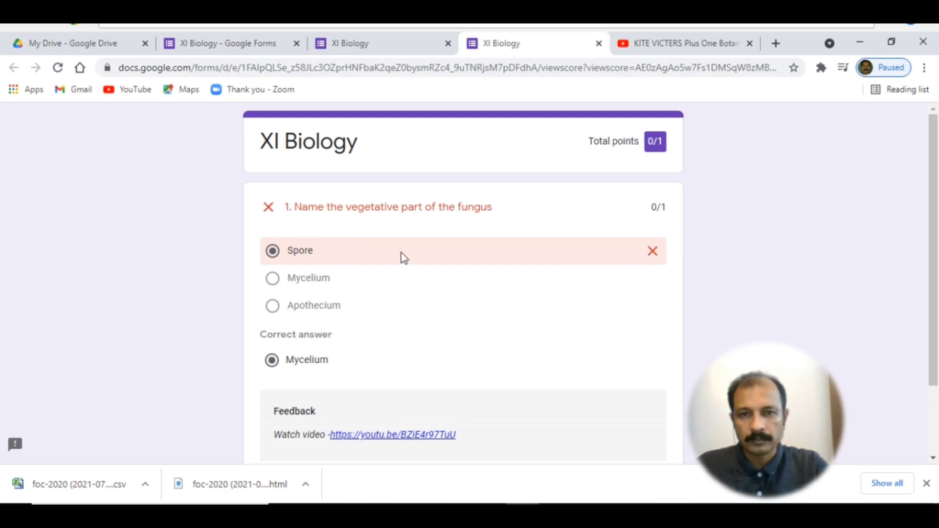
{"action": "scroll", "coordinate": [394, 252], "scroll_direction": "down", "scroll_amount": 2}
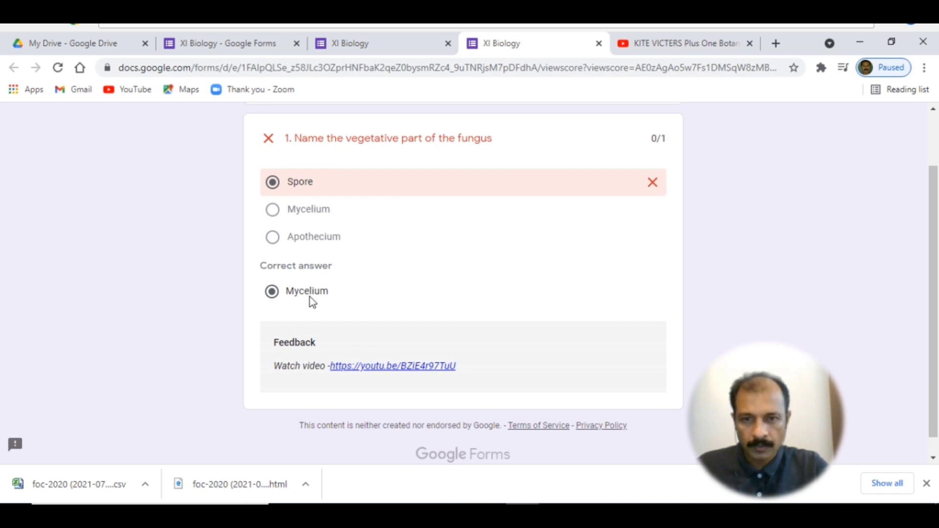
{"action": "scroll", "coordinate": [352, 293], "scroll_direction": "down", "scroll_amount": 1}
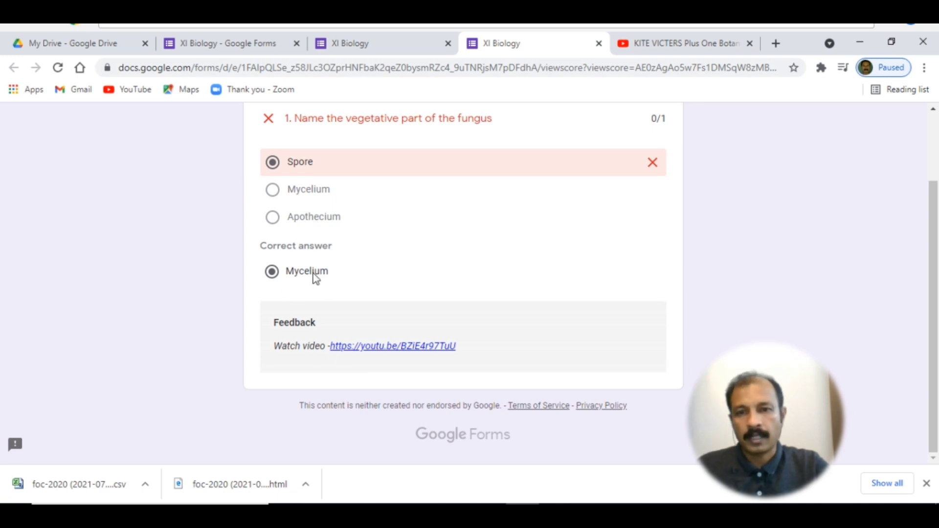
{"action": "left_click", "coordinate": [385, 347]}
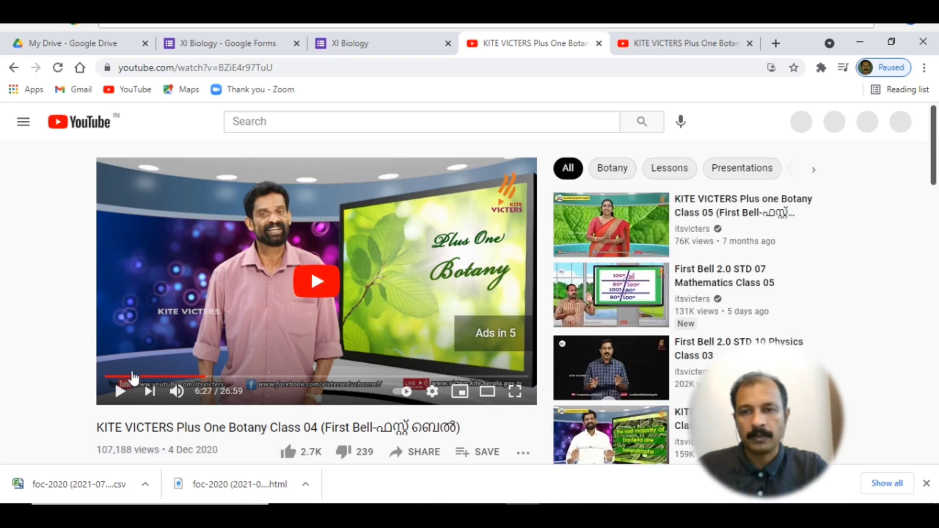
{"action": "left_click", "coordinate": [318, 289]}
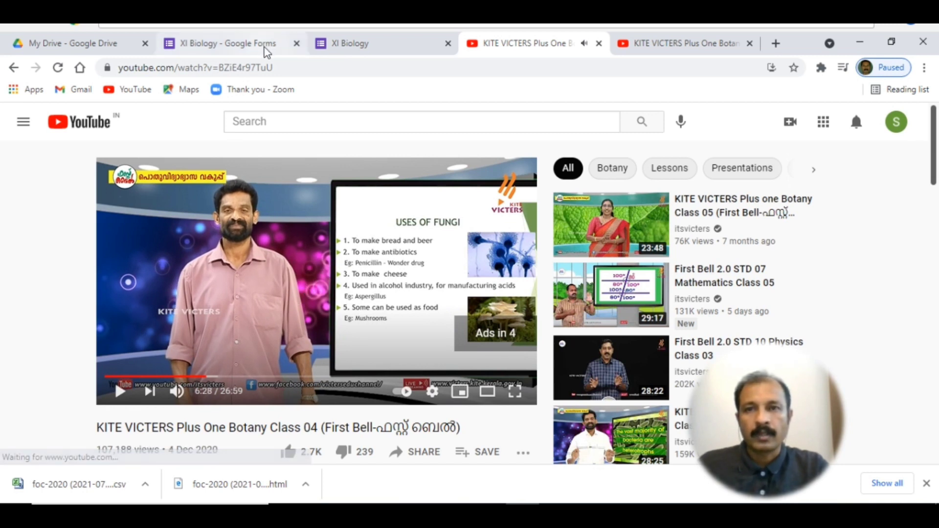
Return to the XI Biology form editor and look over the fungus question, its options and answer key
{"action": "left_click", "coordinate": [353, 43]}
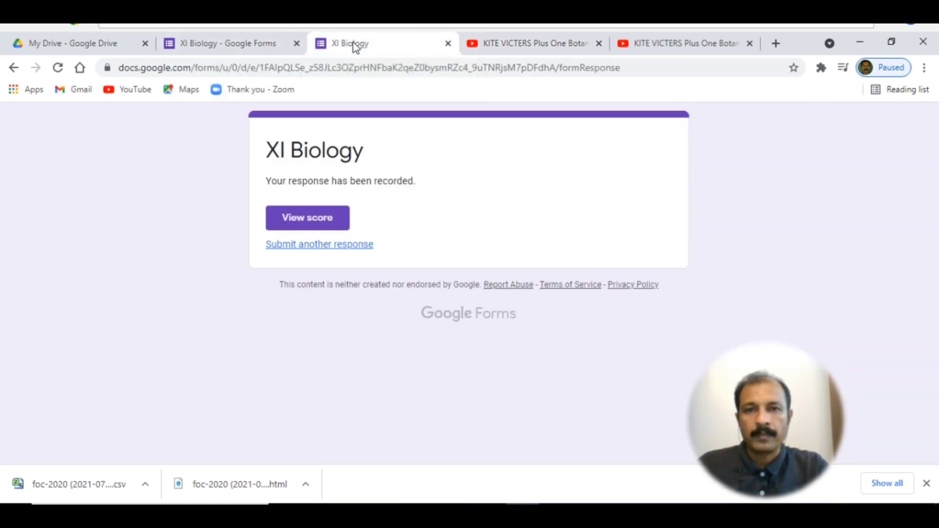
{"action": "left_click", "coordinate": [245, 51]}
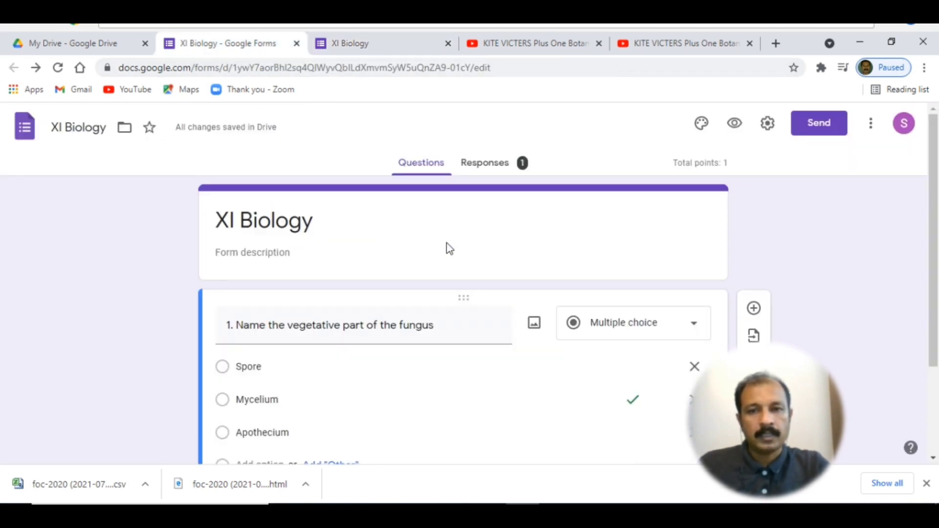
{"action": "scroll", "coordinate": [431, 273], "scroll_direction": "down", "scroll_amount": 3}
{"action": "scroll", "coordinate": [381, 311], "scroll_direction": "up", "scroll_amount": 2}
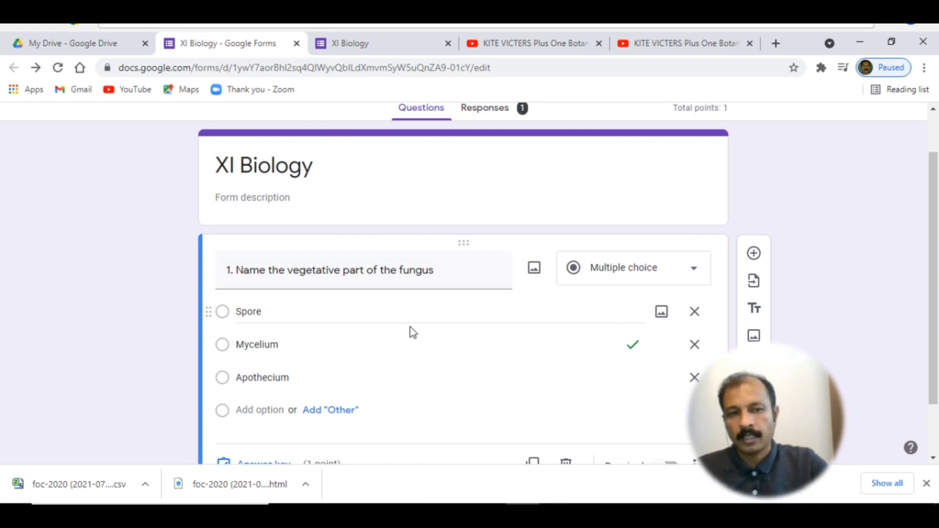
{"action": "scroll", "coordinate": [382, 306], "scroll_direction": "down", "scroll_amount": 2}
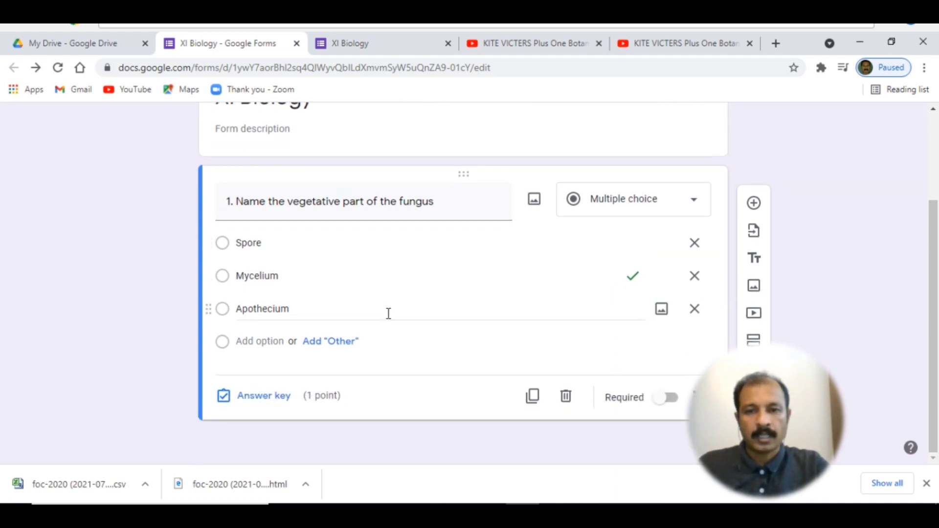
{"action": "scroll", "coordinate": [439, 292], "scroll_direction": "up", "scroll_amount": 3}
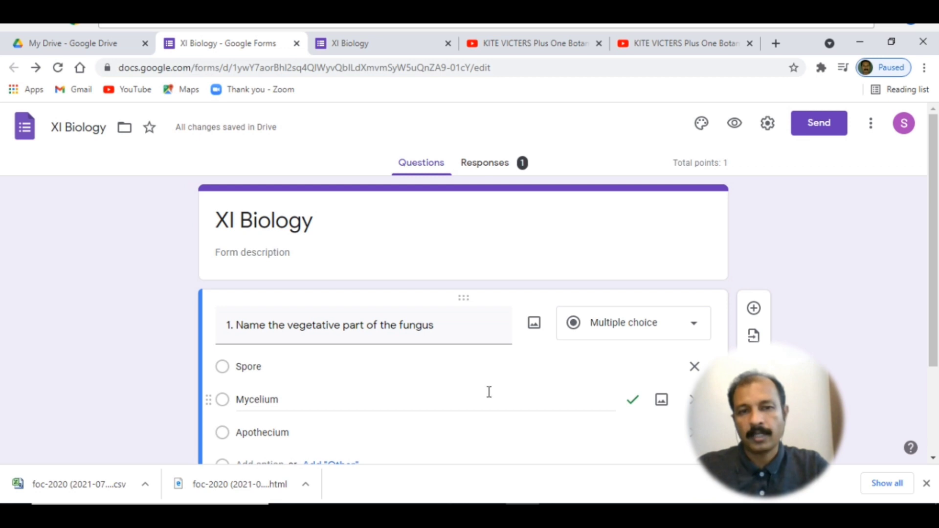
{"action": "scroll", "coordinate": [489, 344], "scroll_direction": "down", "scroll_amount": 3}
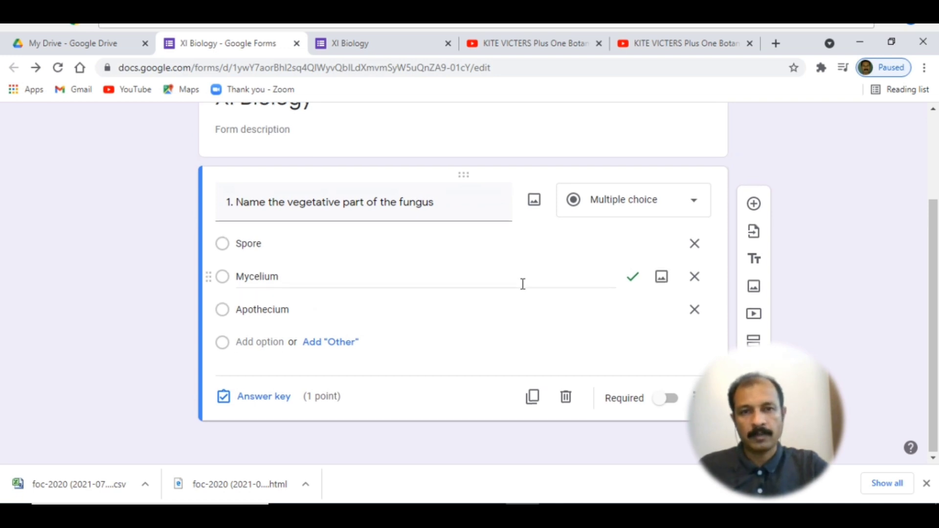
{"action": "scroll", "coordinate": [523, 284], "scroll_direction": "up", "scroll_amount": 3}
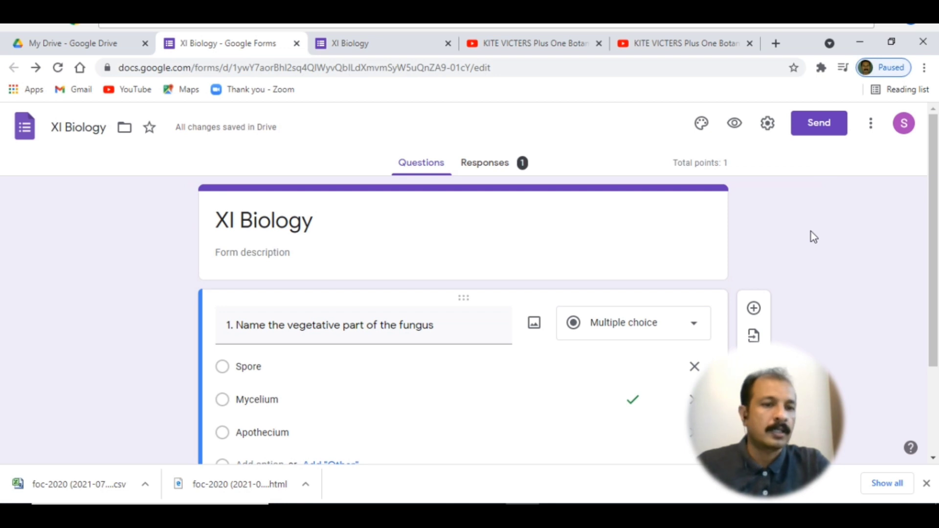
Open the sending options for the XI Biology form, generate a shortened share link and copy it
{"action": "left_click", "coordinate": [817, 135]}
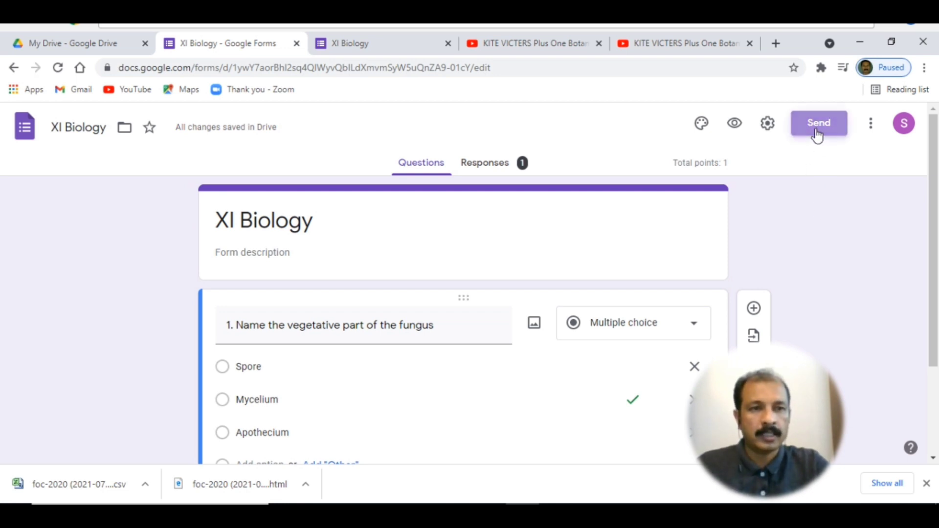
{"action": "scroll", "coordinate": [223, 242], "scroll_direction": "down", "scroll_amount": 1}
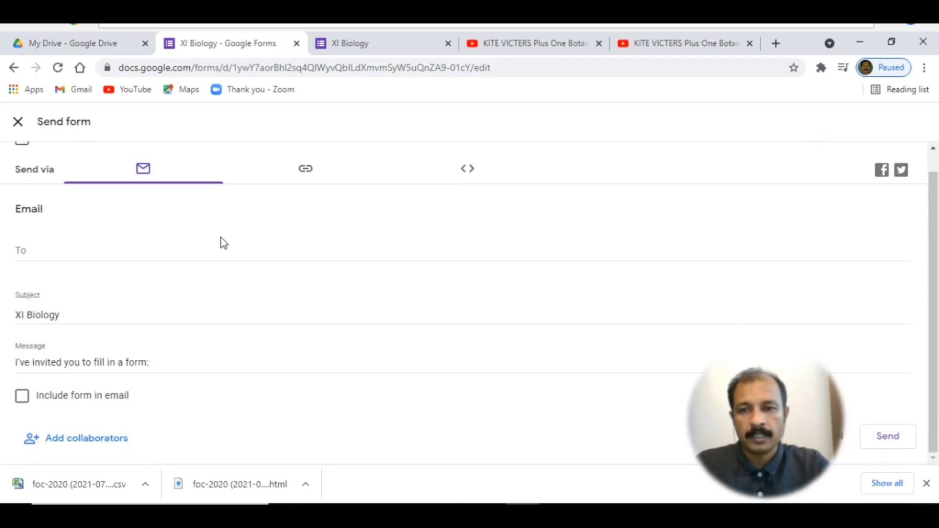
{"action": "scroll", "coordinate": [219, 289], "scroll_direction": "up", "scroll_amount": 1}
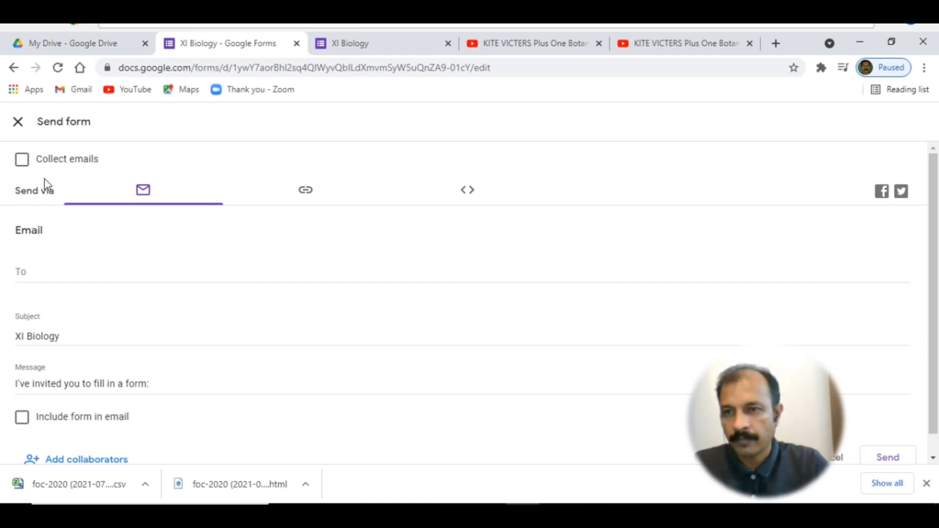
{"action": "left_click", "coordinate": [306, 193]}
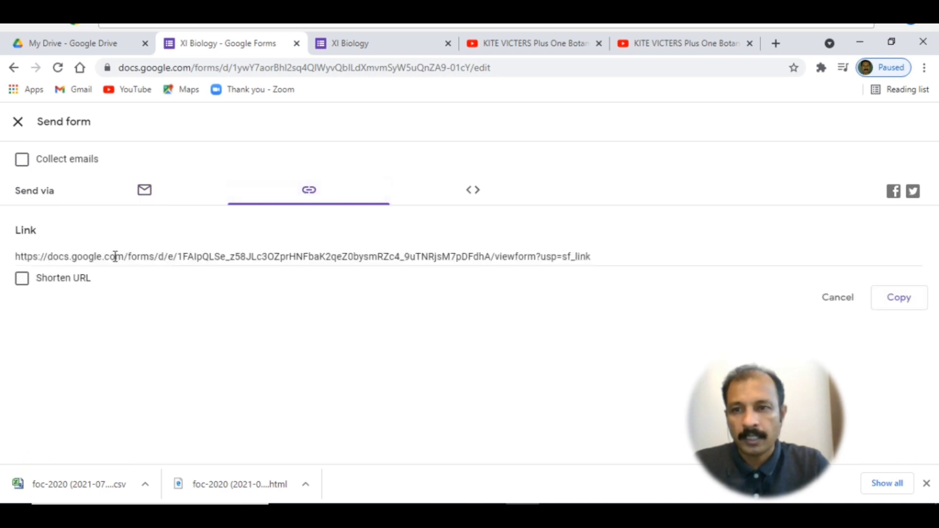
{"action": "left_click", "coordinate": [22, 280]}
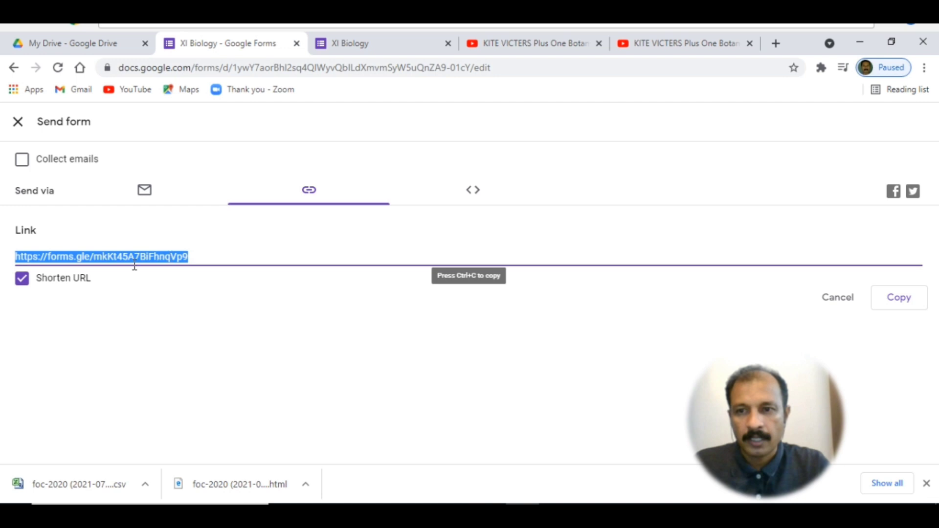
{"action": "left_click", "coordinate": [875, 301]}
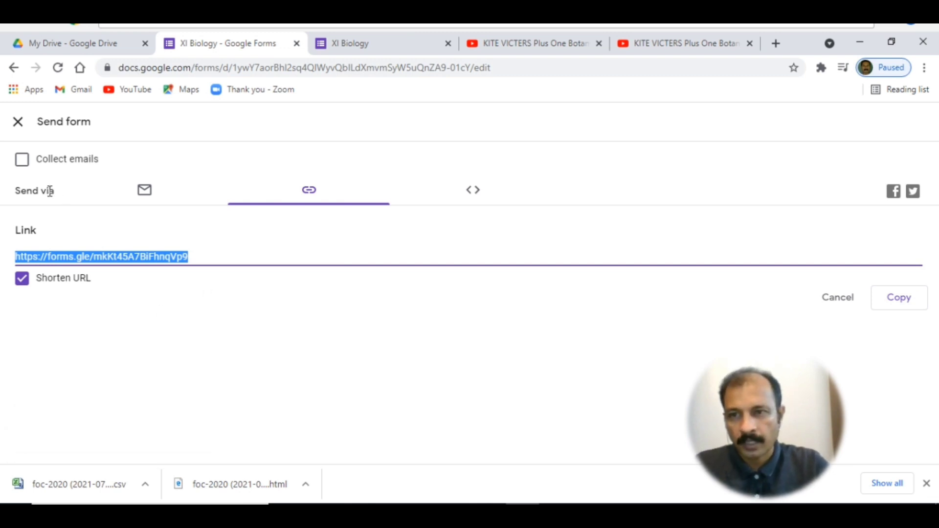
View the form's email sending option and its recipient field, then return to the question editor without sending
{"action": "left_click", "coordinate": [144, 190]}
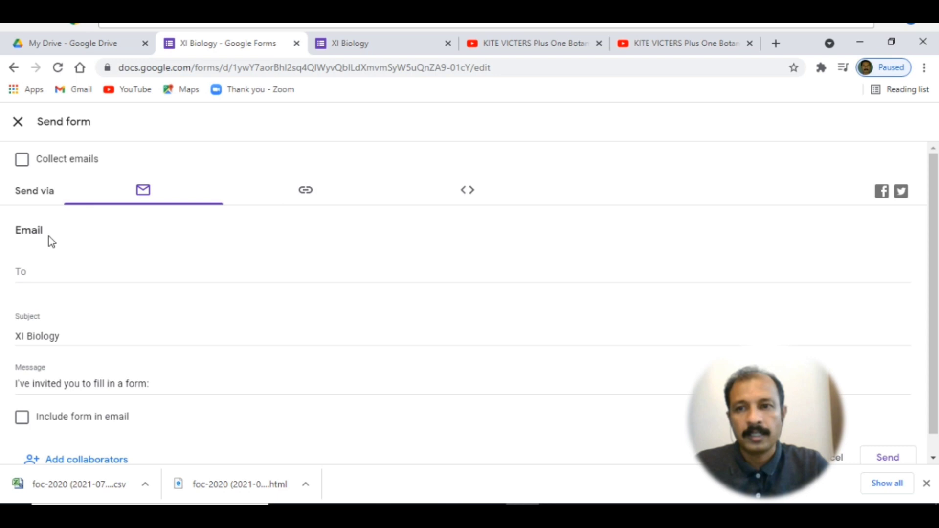
{"action": "left_click", "coordinate": [37, 272]}
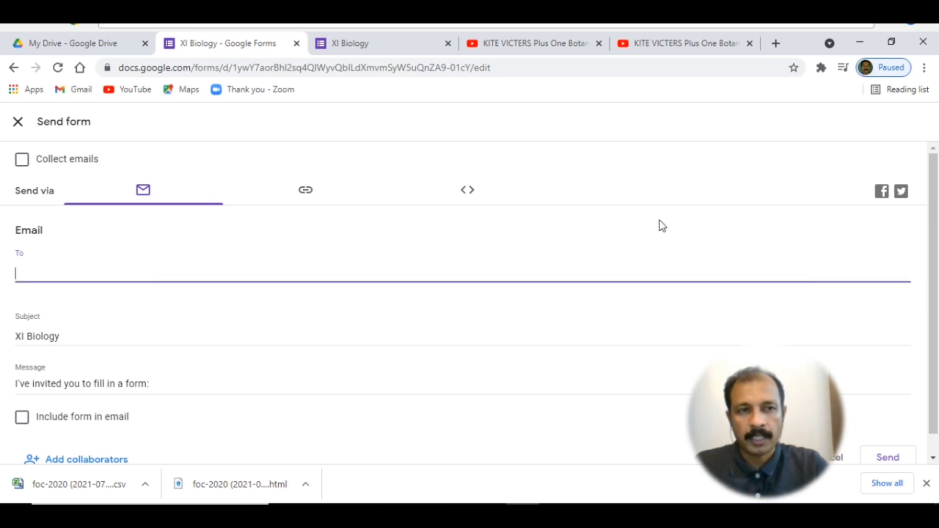
{"action": "left_click", "coordinate": [18, 122]}
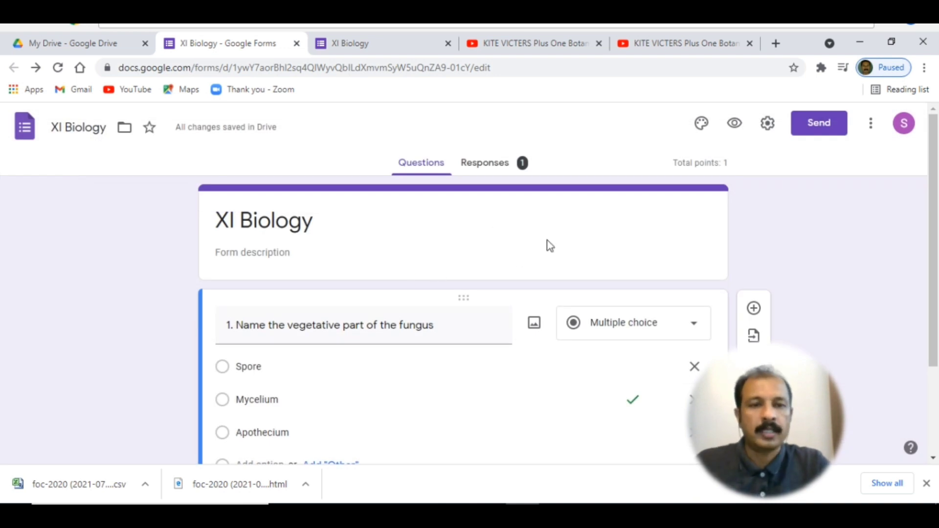
{"action": "scroll", "coordinate": [539, 235], "scroll_direction": "down", "scroll_amount": 3}
{"action": "scroll", "coordinate": [535, 241], "scroll_direction": "up", "scroll_amount": 3}
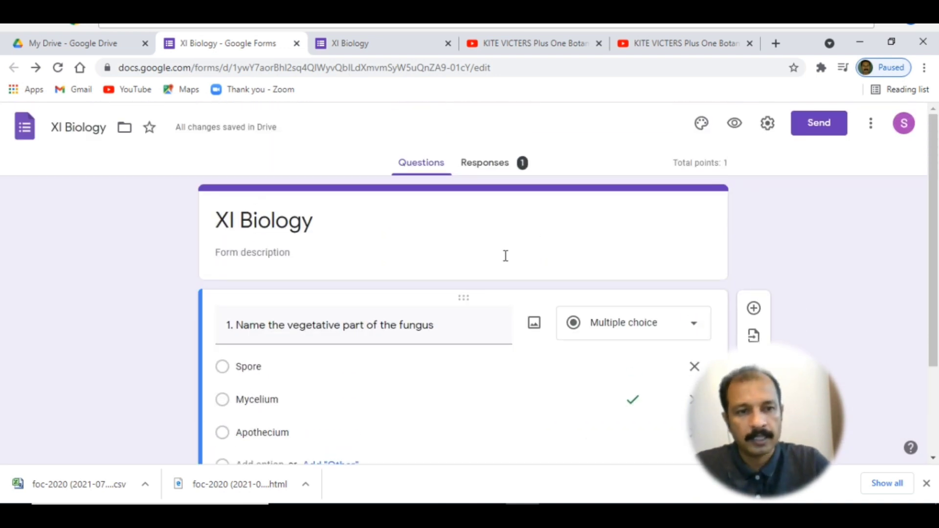